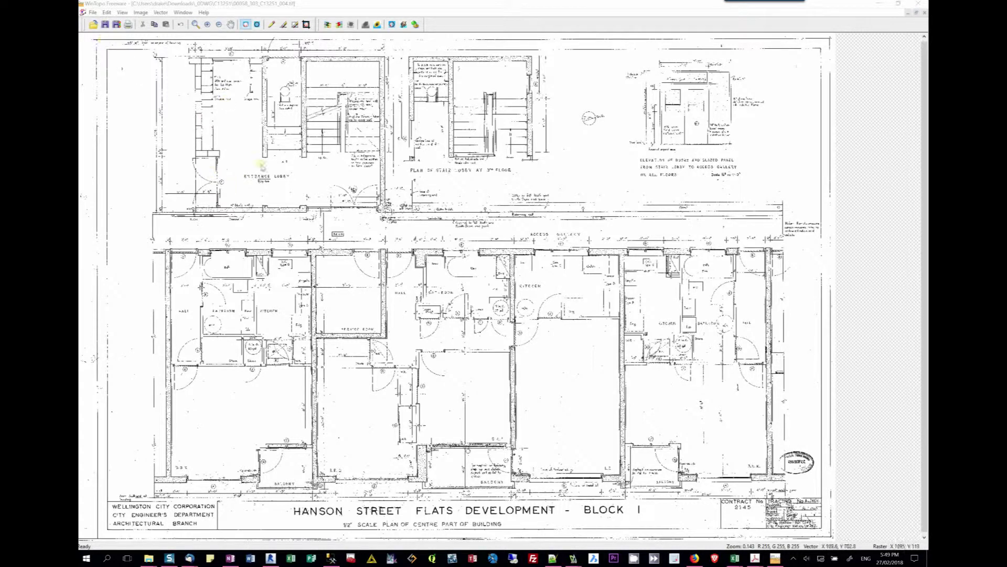
# Step: Examine the scanned floor plan overall and close up around the entrance lobby, its doors and the stair lobby dimensions
pyautogui.scroll(-3, 469, 197)
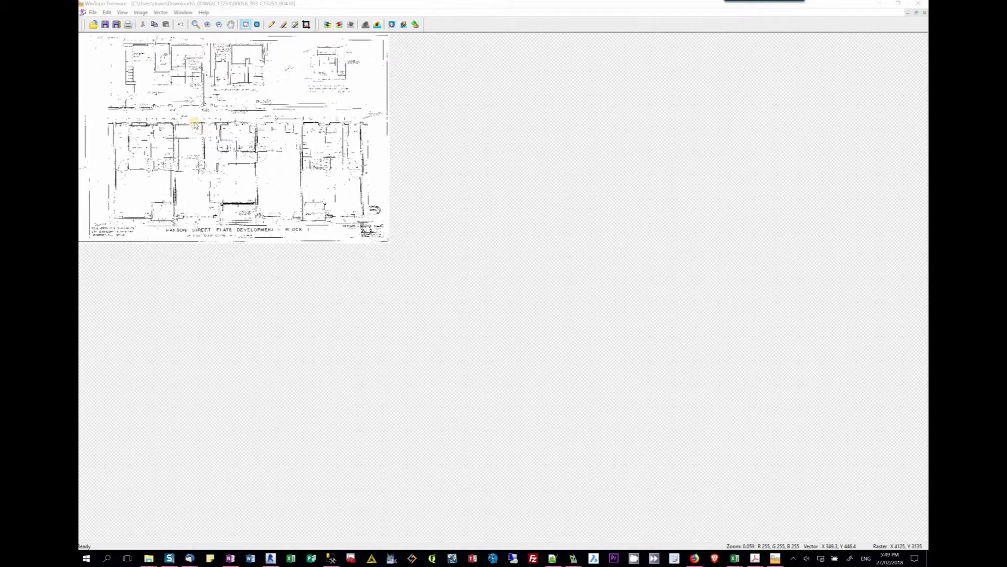
pyautogui.scroll(13, 194, 124)
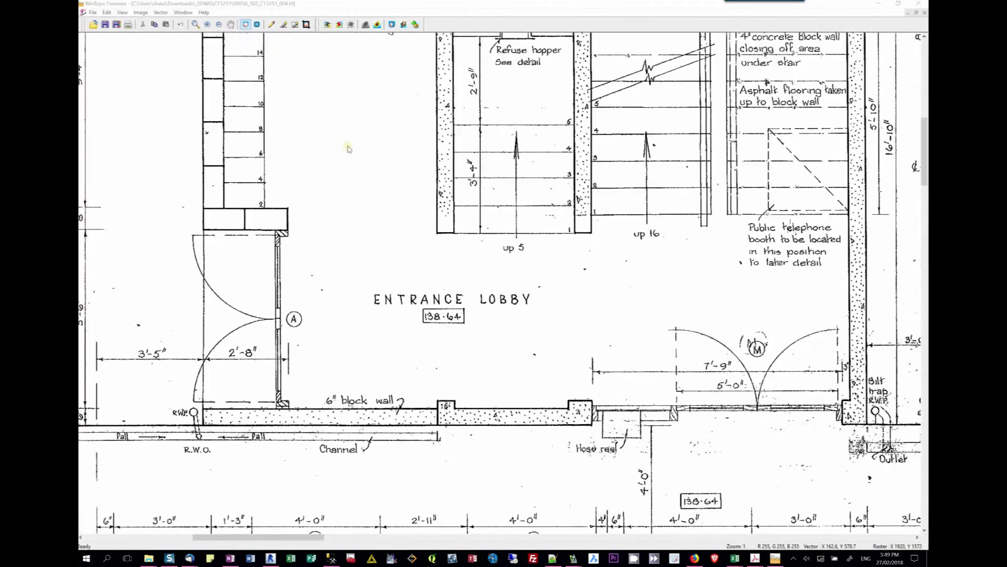
pyautogui.click(352, 332)
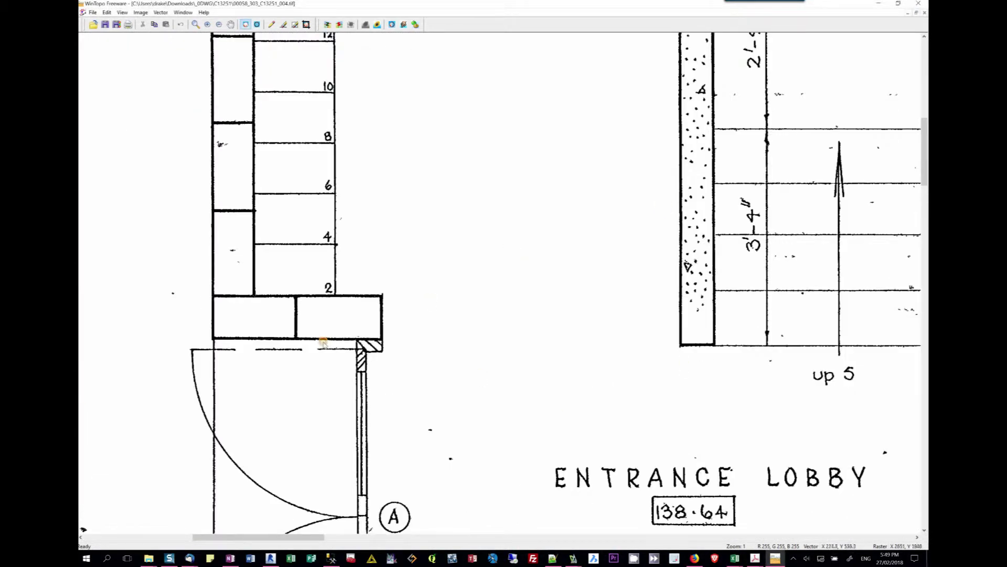
pyautogui.press('Home')
pyautogui.scroll(-3, 422, 116)
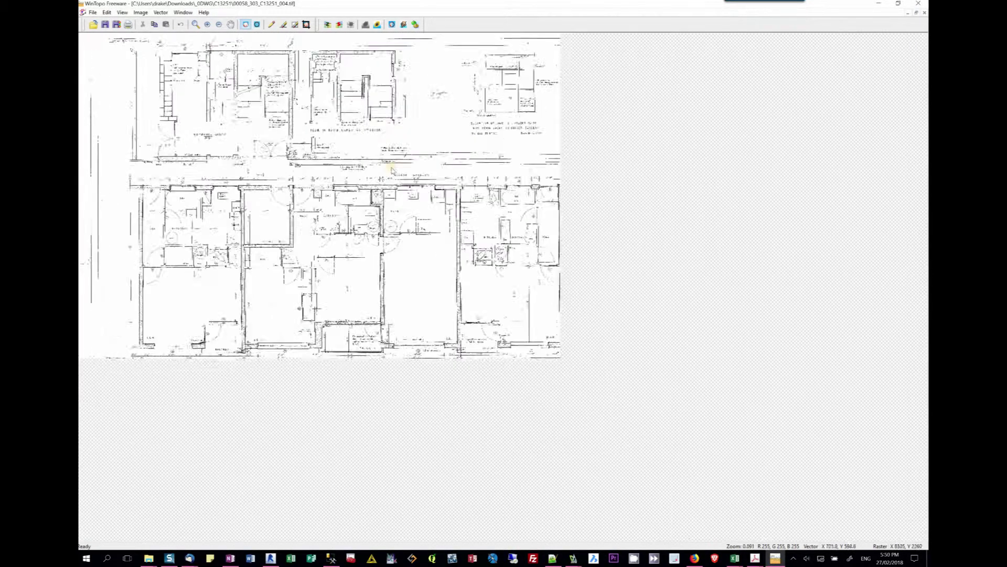
pyautogui.scroll(8, 283, 105)
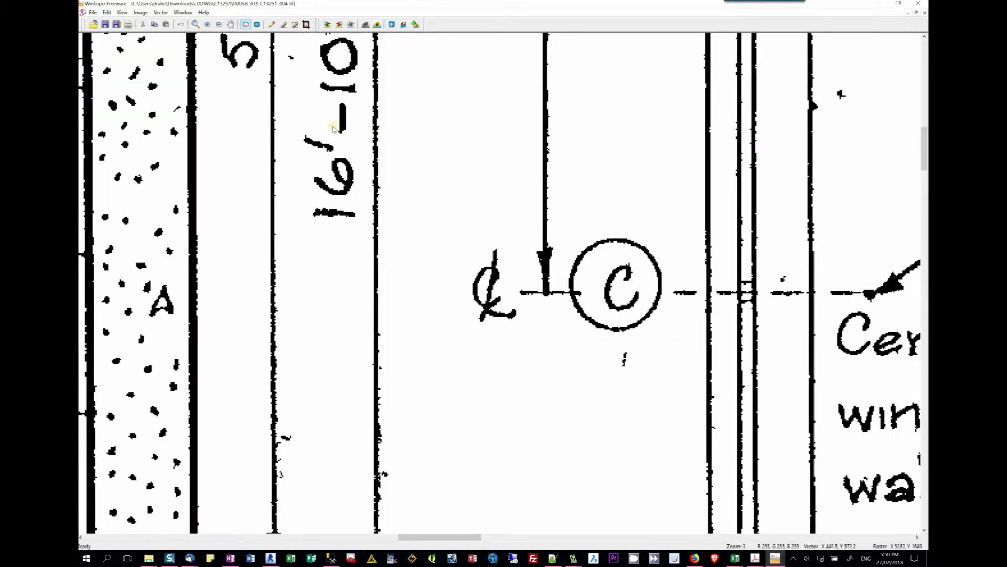
pyautogui.scroll(-3, 332, 128)
pyautogui.scroll(5, 332, 128)
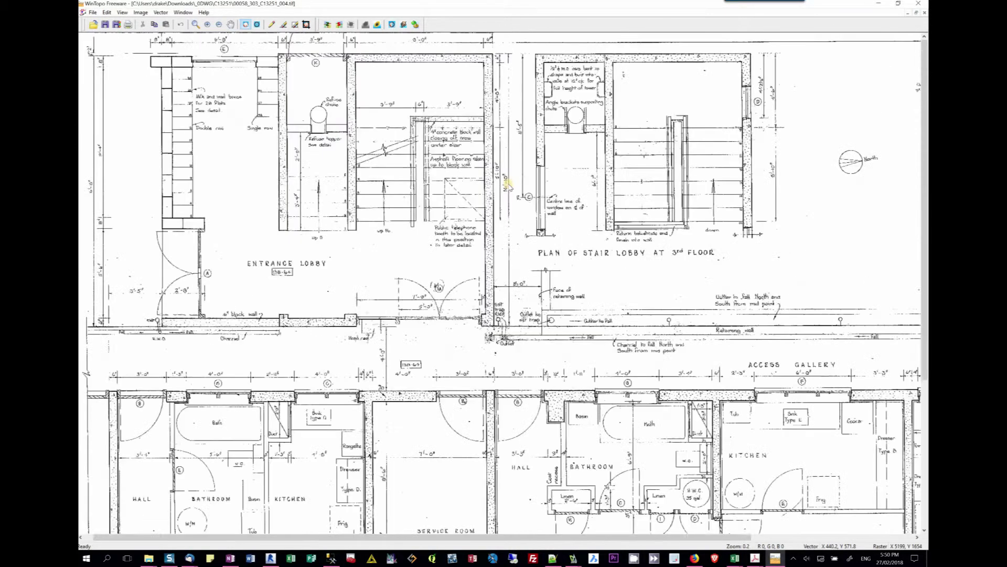
pyautogui.scroll(1, 508, 184)
pyautogui.scroll(11, 509, 185)
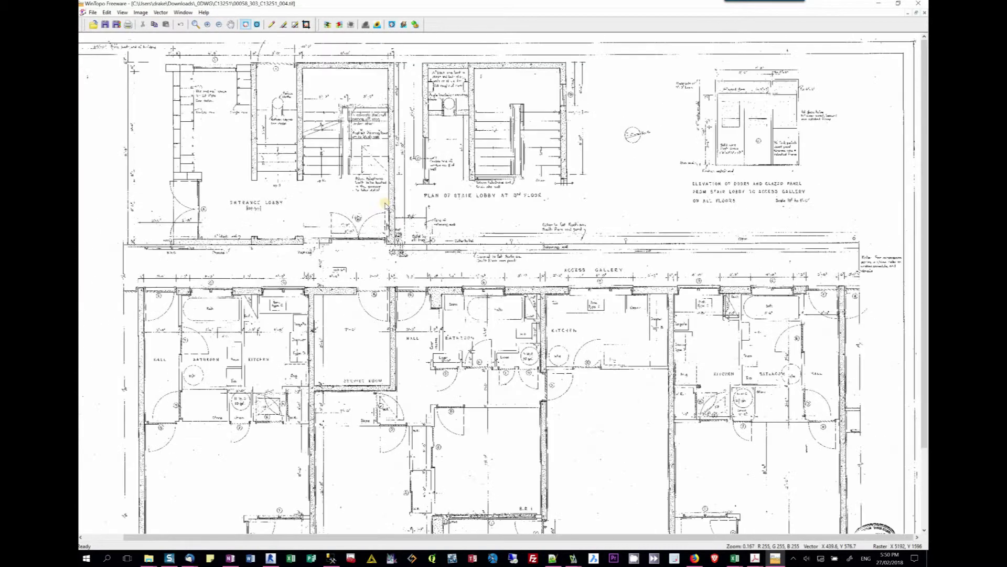
pyautogui.scroll(1, 385, 203)
pyautogui.scroll(-1, 393, 280)
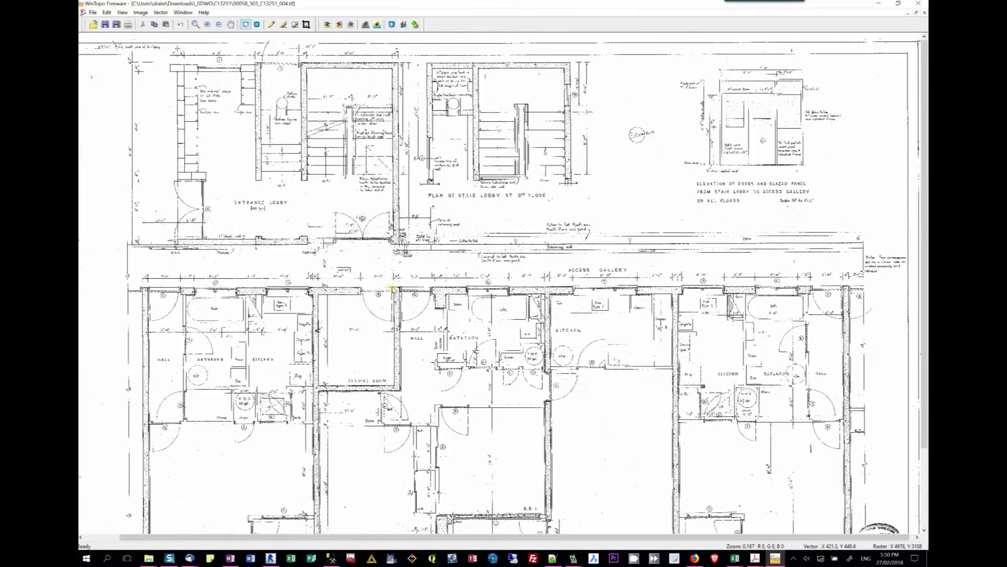
pyautogui.scroll(-1, 391, 262)
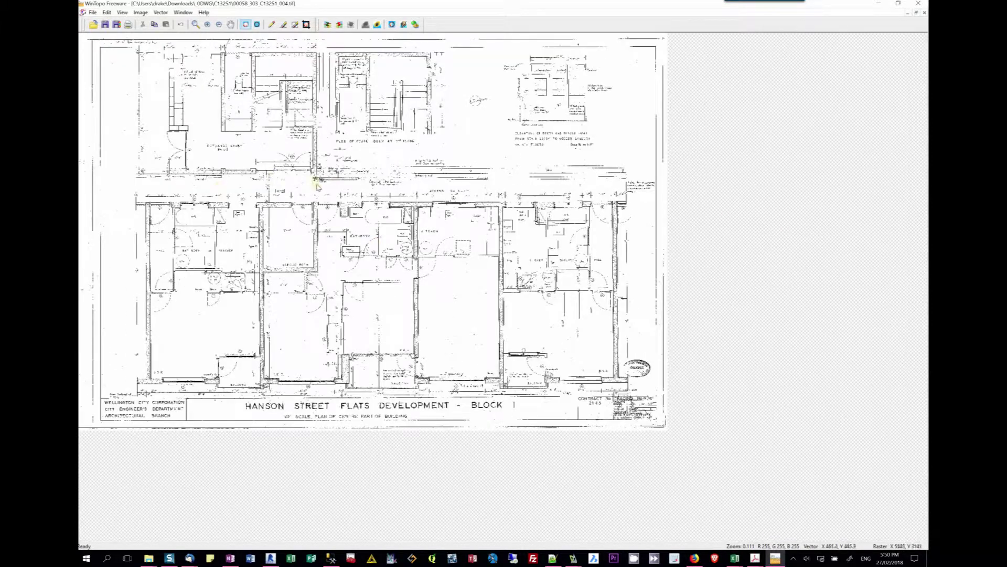
# Step: Erase the rectangular patches of scan speckle below the wall corner beside the Outlet label, and return to the full sheet
pyautogui.scroll(3, 316, 186)
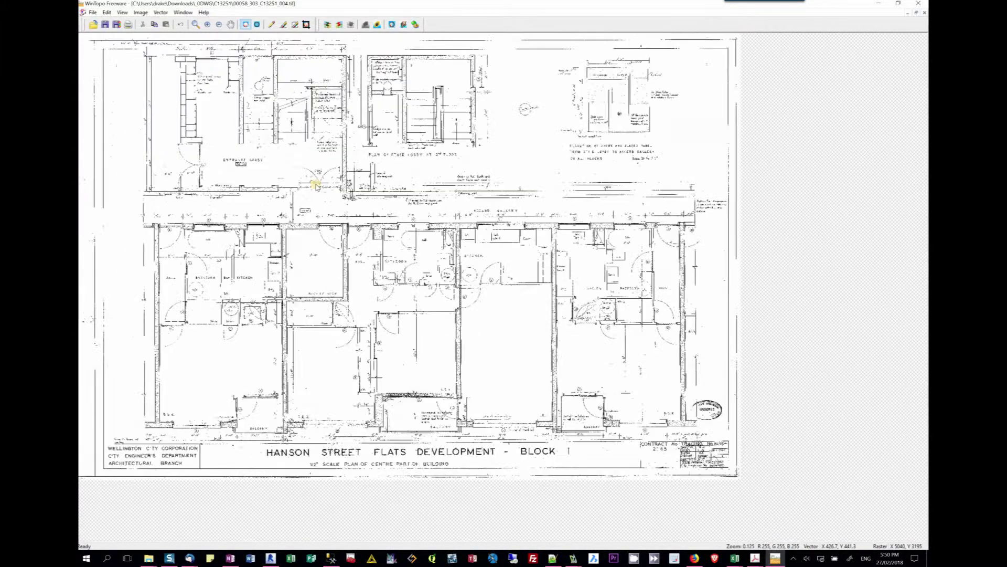
pyautogui.scroll(2, 411, 241)
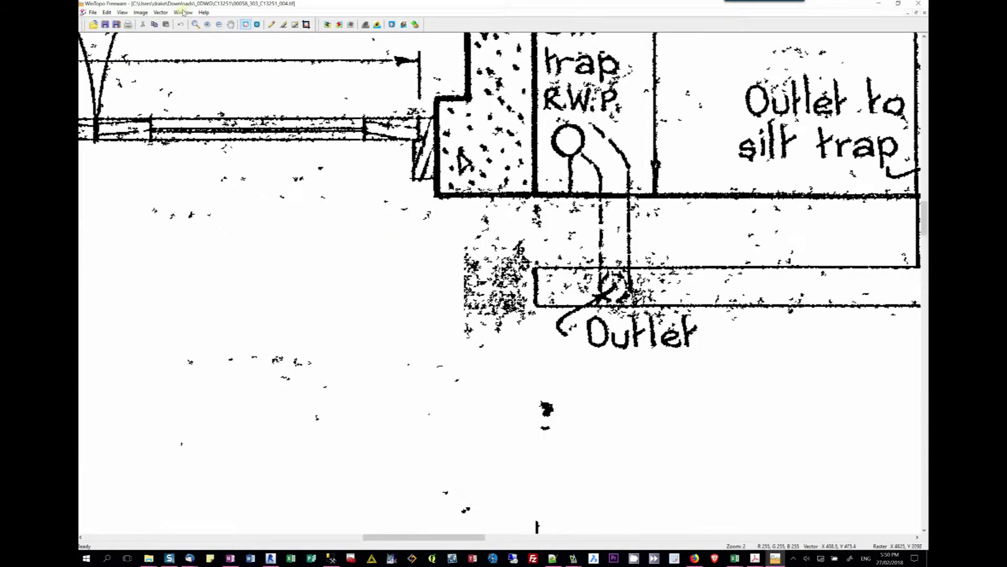
pyautogui.click(295, 24)
pyautogui.moveTo(521, 250); pyautogui.dragTo(442, 333)
pyautogui.moveTo(557, 208)
pyautogui.mouseDown()
pyautogui.moveTo(456, 241)
pyautogui.moveTo(455, 257)
pyautogui.mouseUp()
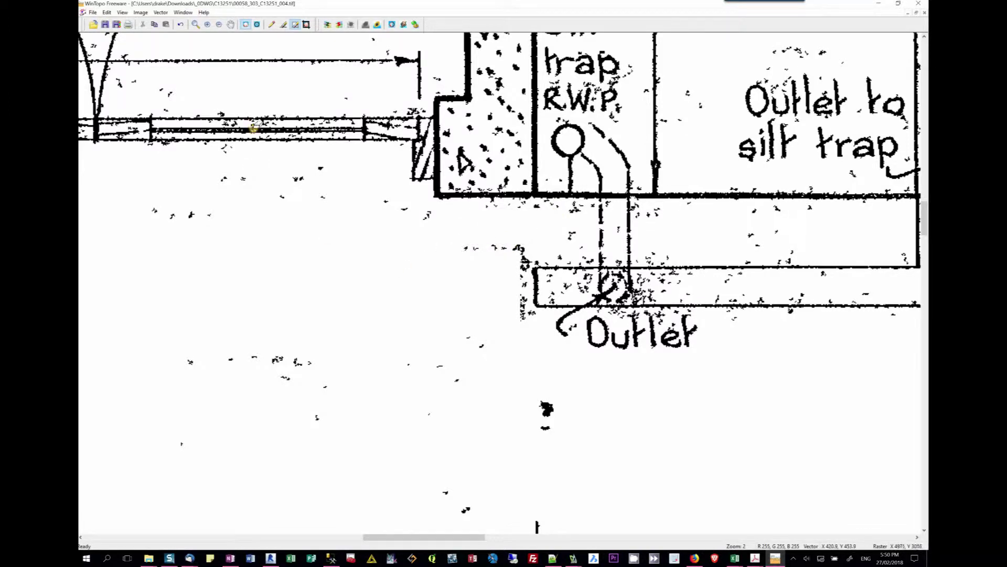
pyautogui.click(256, 25)
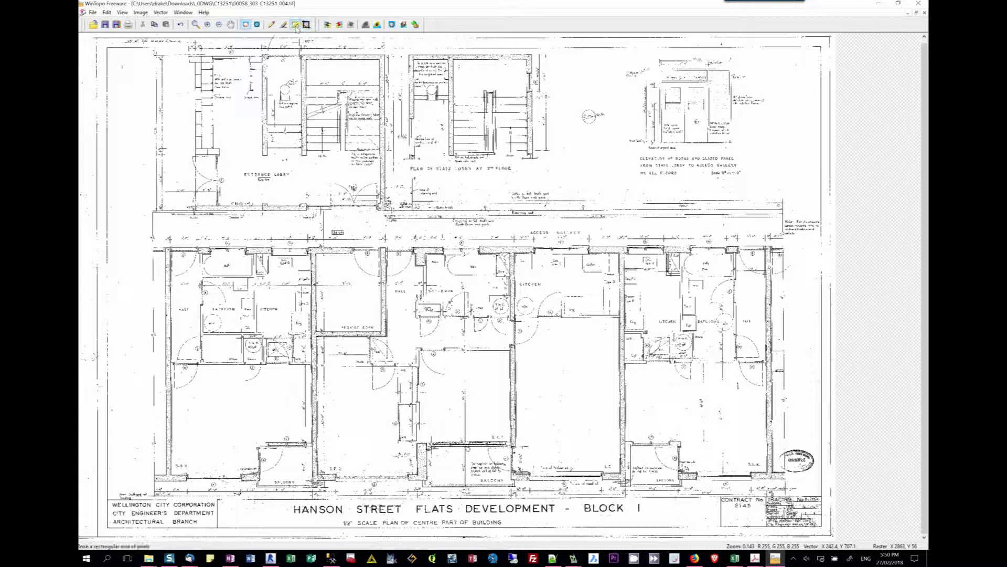
pyautogui.click(259, 25)
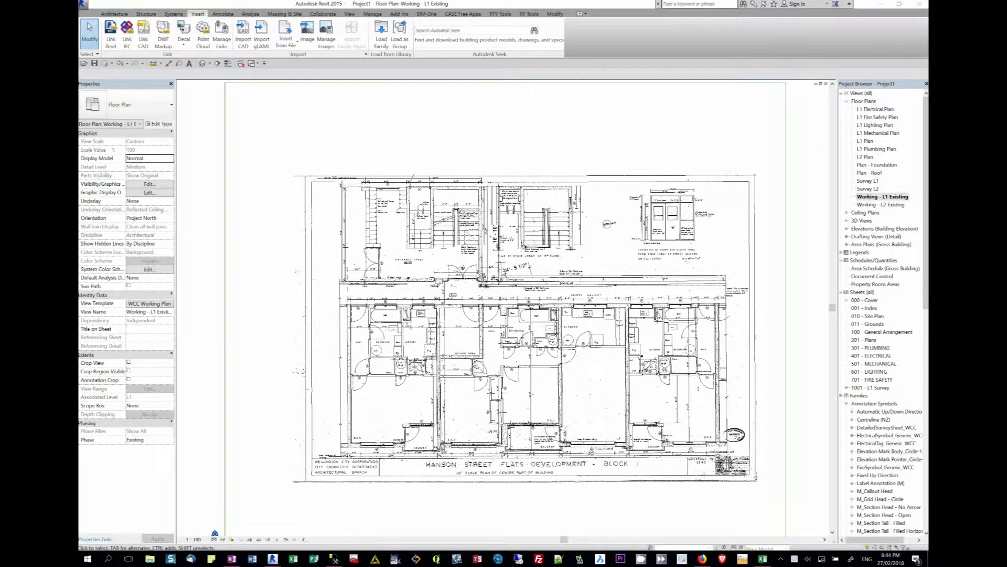
pyautogui.click(144, 30)
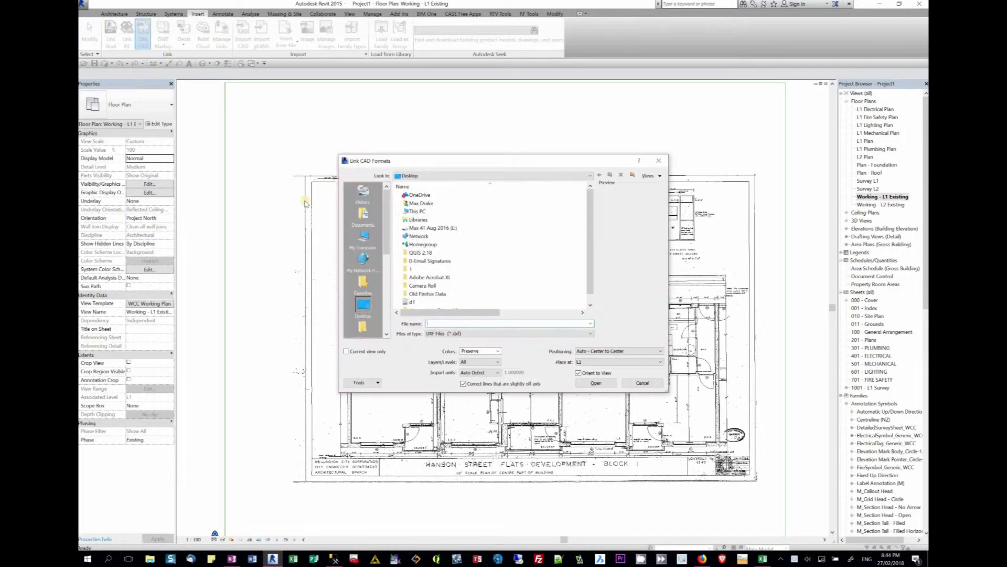
pyautogui.click(470, 336)
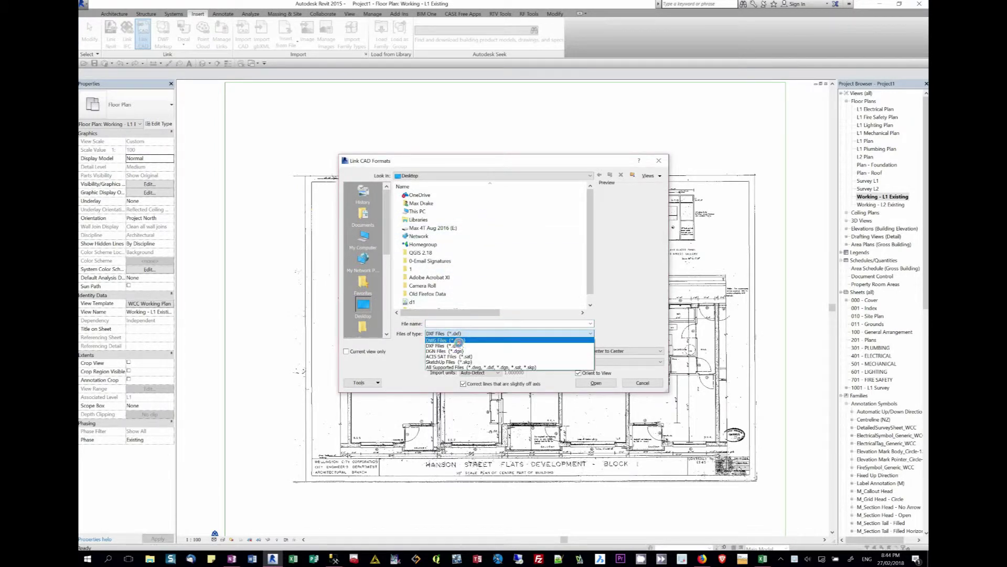
pyautogui.click(459, 340)
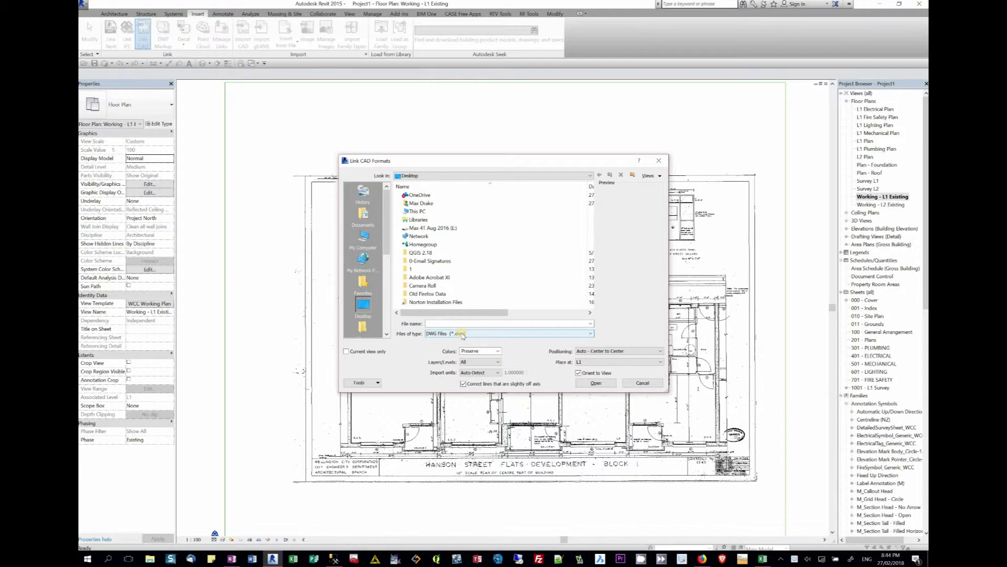
pyautogui.click(462, 335)
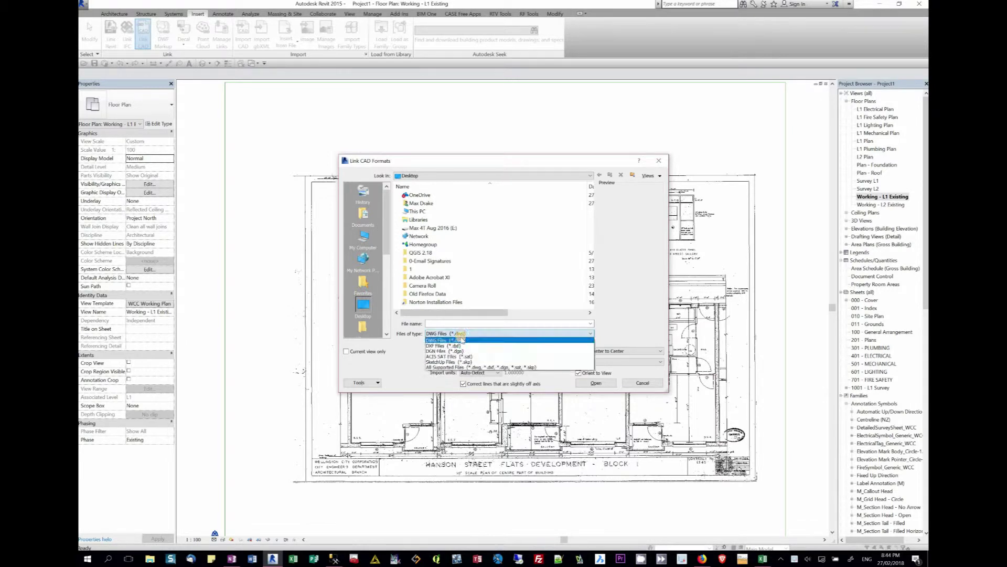
pyautogui.click(462, 346)
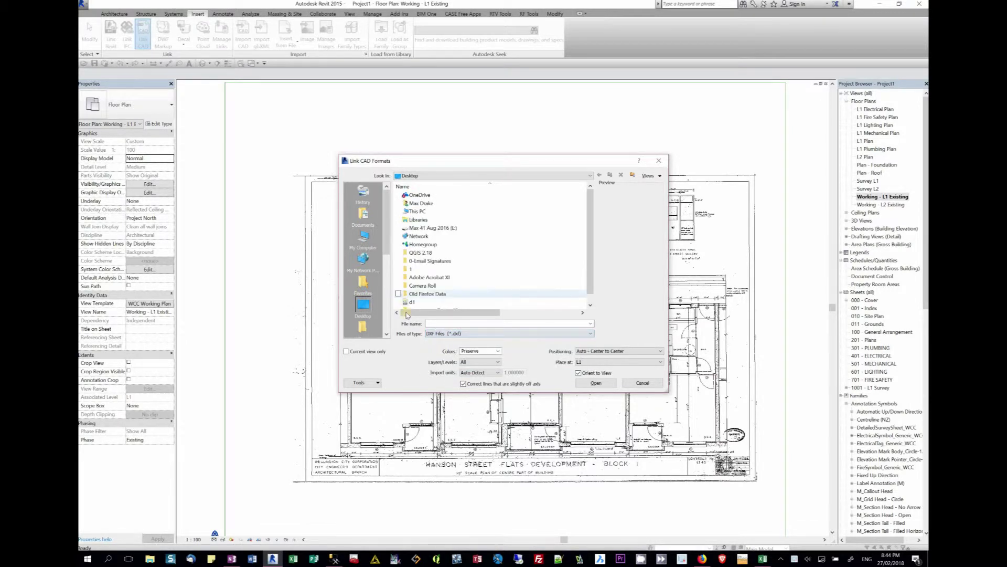
pyautogui.click(580, 361)
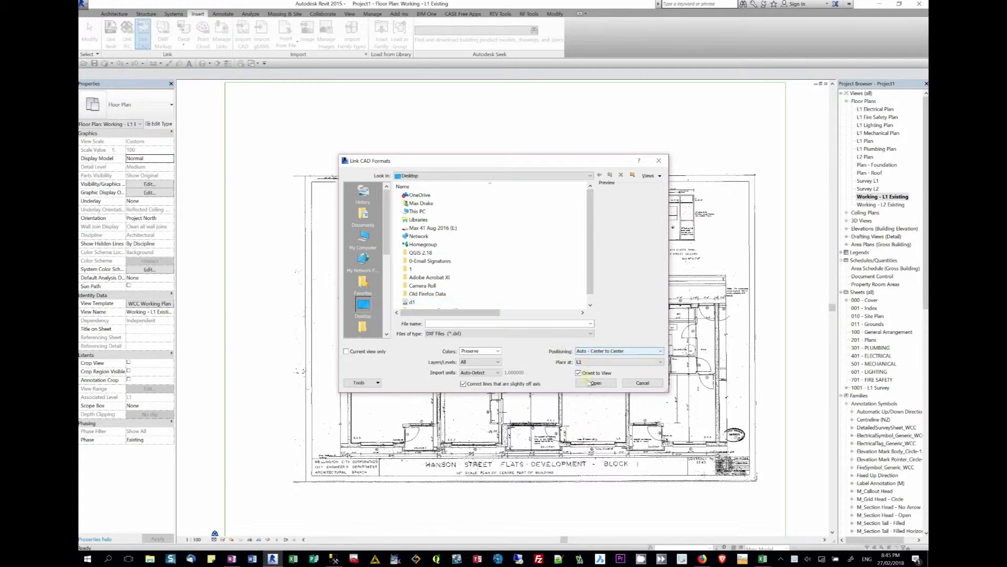
pyautogui.click(650, 384)
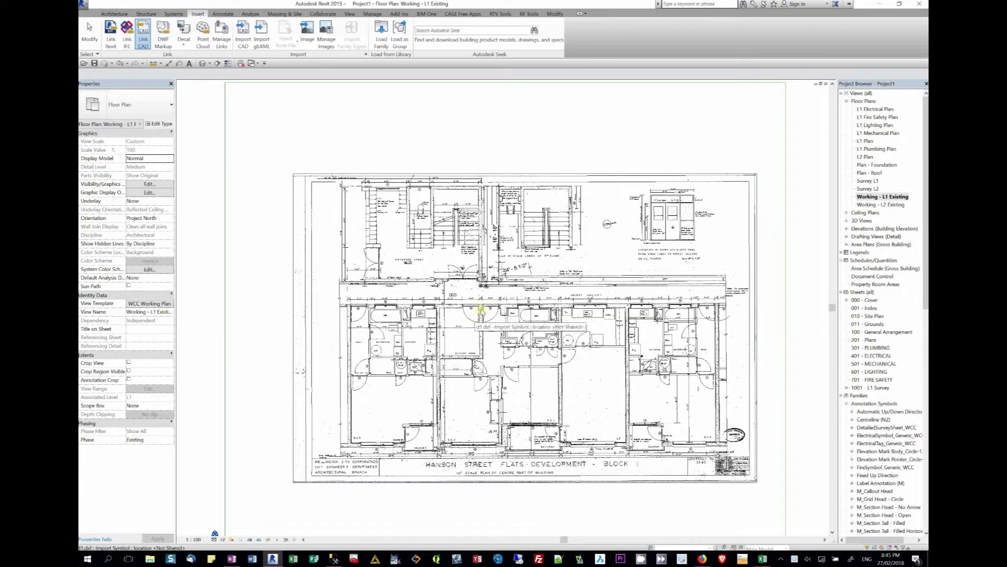
# Step: Examine the DXF floor plan's walls and dimensions around the stair lobby, kitchen and service room
pyautogui.scroll(4, 492, 277)
pyautogui.scroll(4, 494, 276)
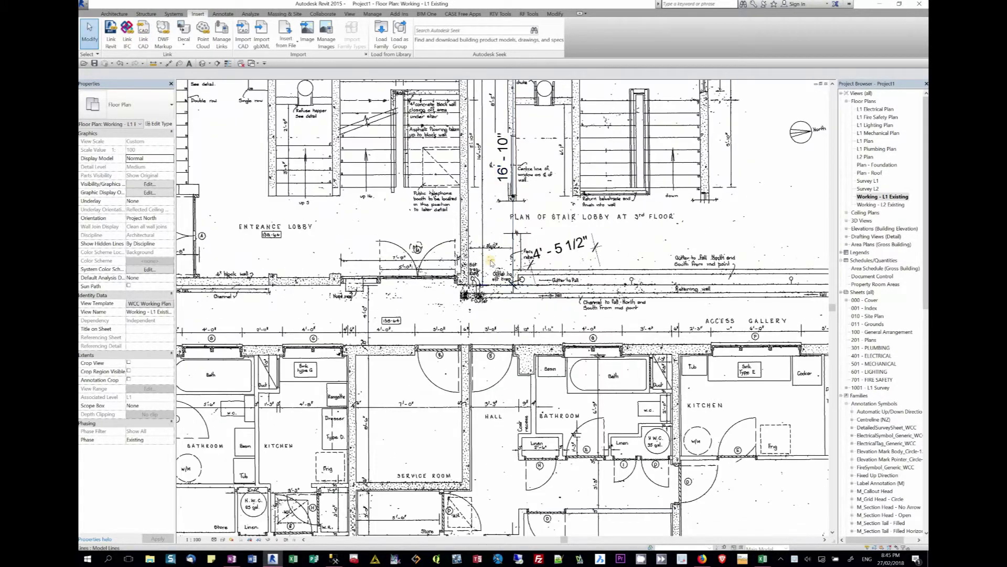
pyautogui.scroll(-4, 467, 376)
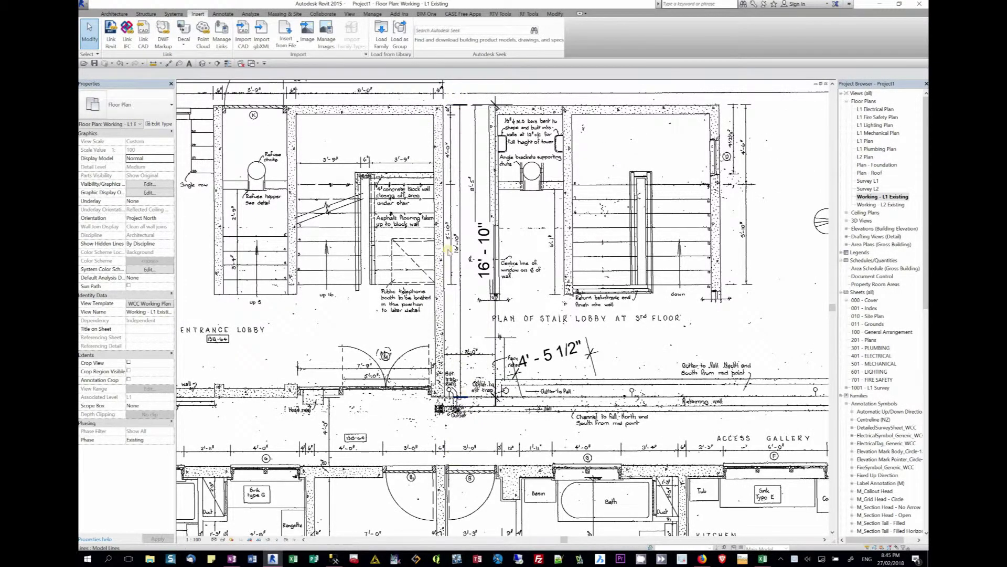
pyautogui.scroll(3, 451, 251)
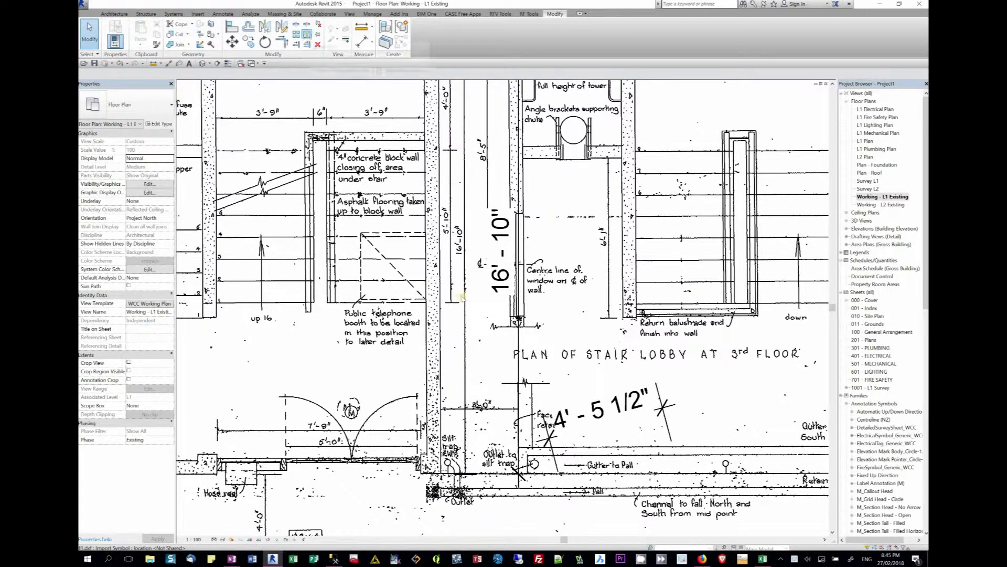
pyautogui.scroll(-4, 463, 282)
pyautogui.scroll(-4, 463, 282)
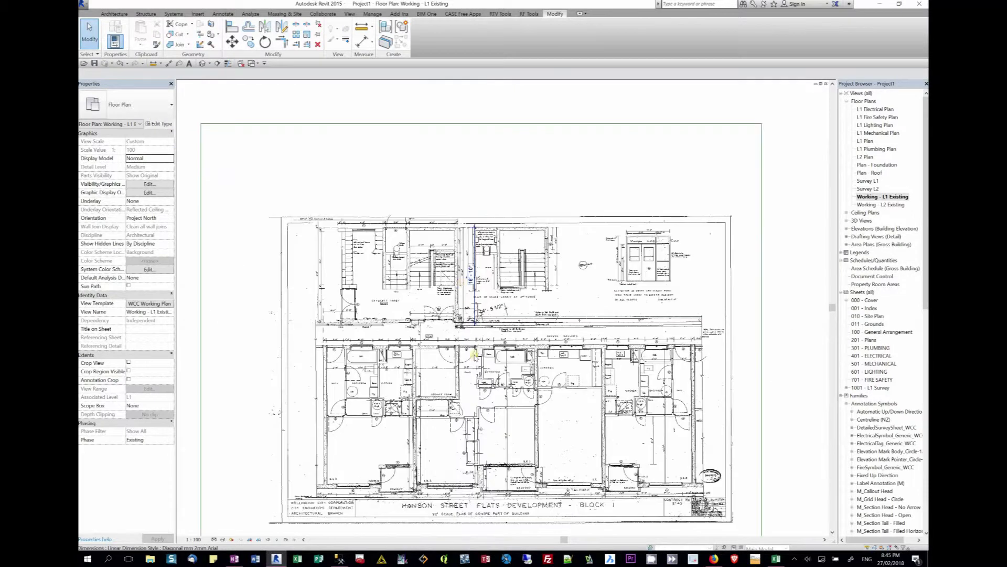
pyautogui.scroll(4, 381, 365)
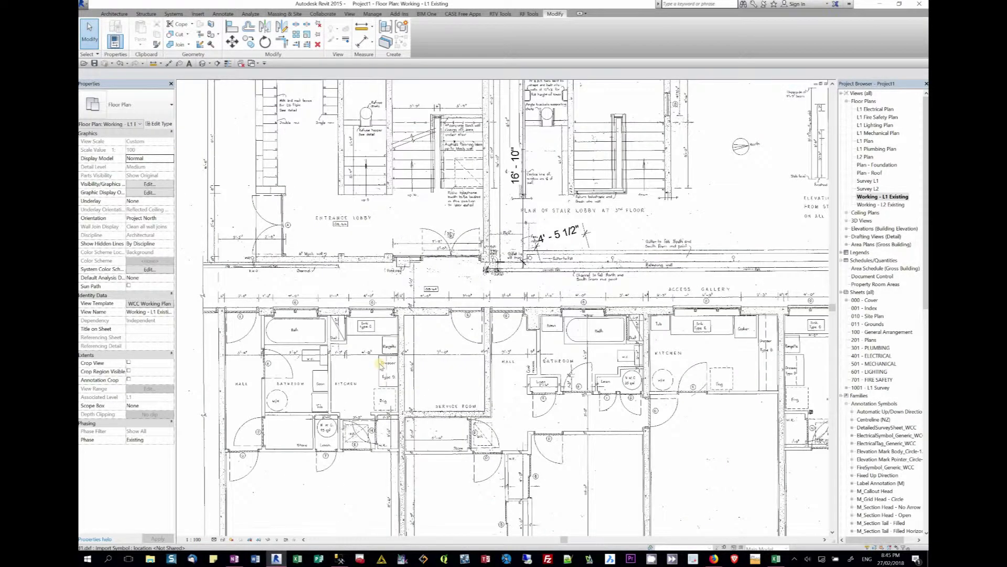
pyautogui.scroll(5, 385, 370)
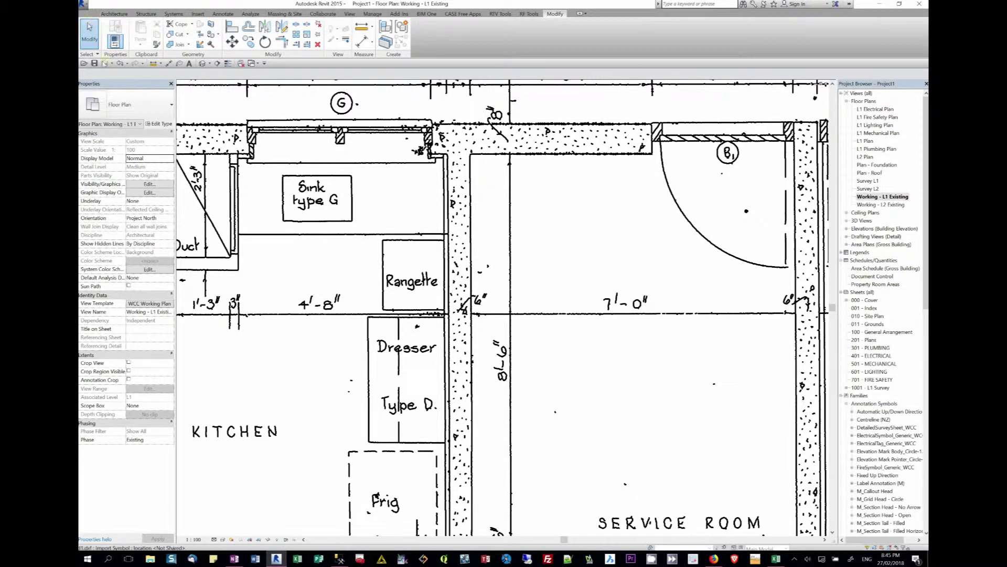
# Step: Save the project to the Desktop as Project1
pyautogui.click(97, 64)
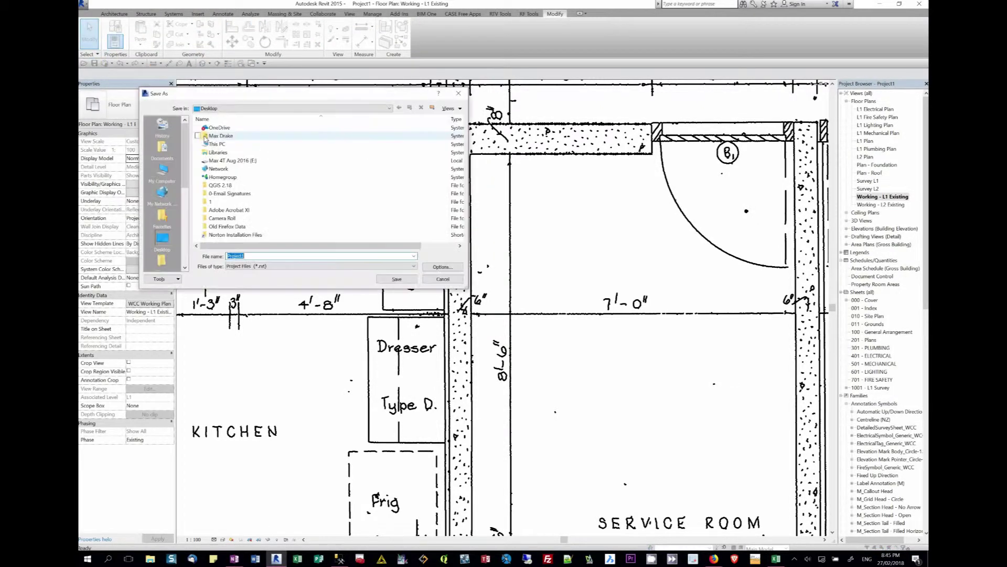
pyautogui.click(392, 280)
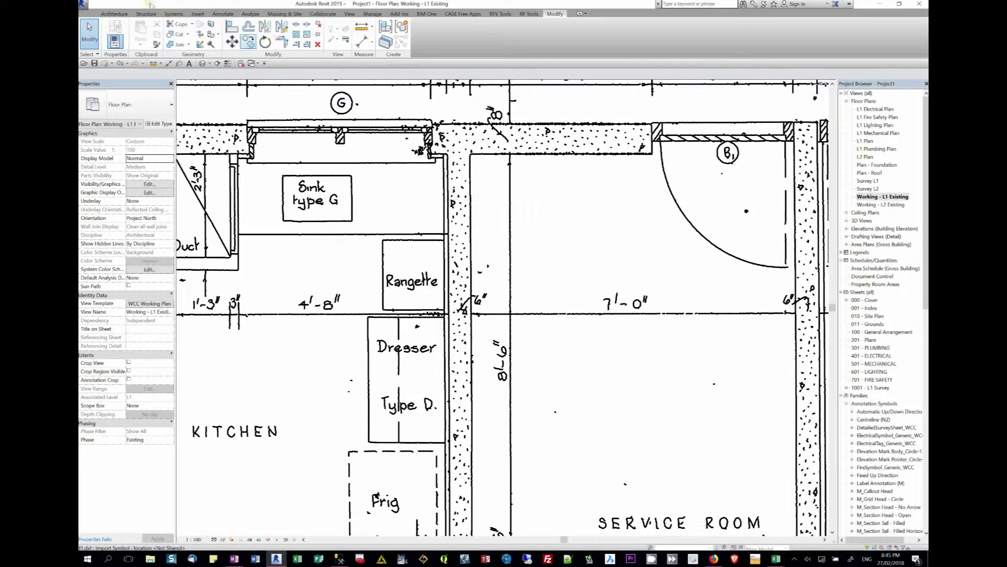
# Step: Start the Wall command for tracing the walls of the DXF floor plan
pyautogui.click(114, 13)
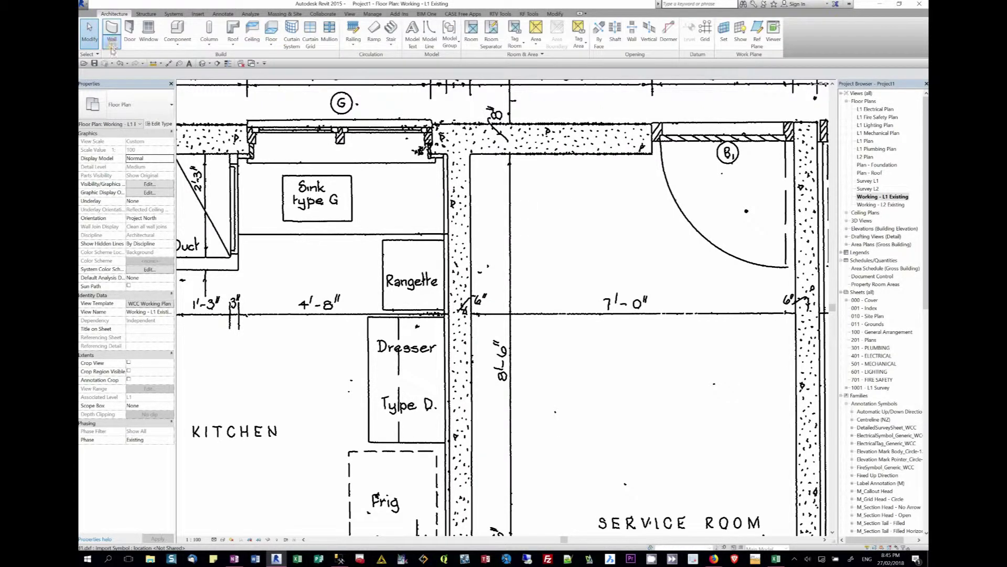
pyautogui.click(113, 45)
pyautogui.click(139, 76)
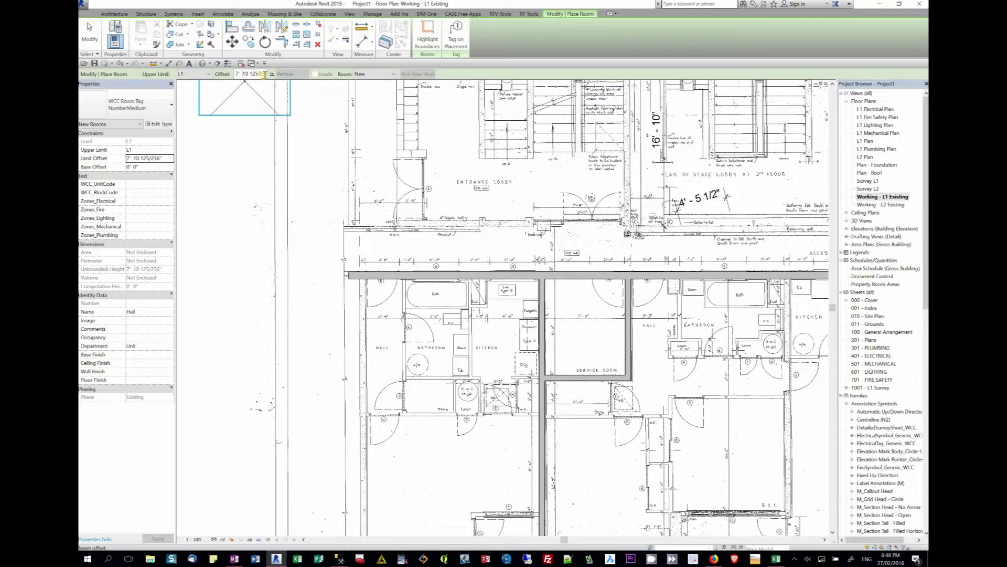
# Step: Place a room inside the walls enclosing the service room and finish room placement
pyautogui.moveTo(264, 74); pyautogui.dragTo(236, 73)
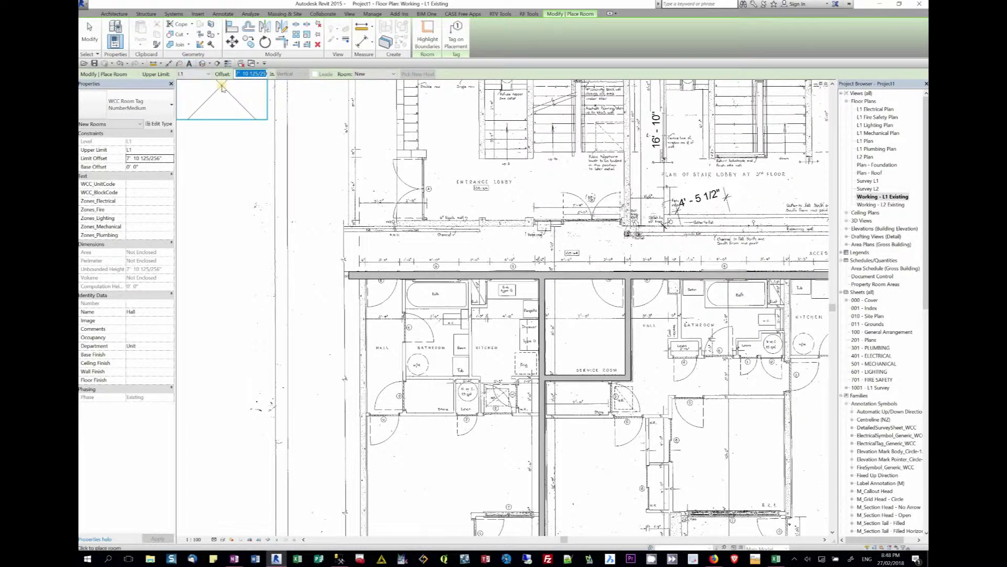
pyautogui.click(585, 326)
pyautogui.press('Escape')
pyautogui.press('Escape')
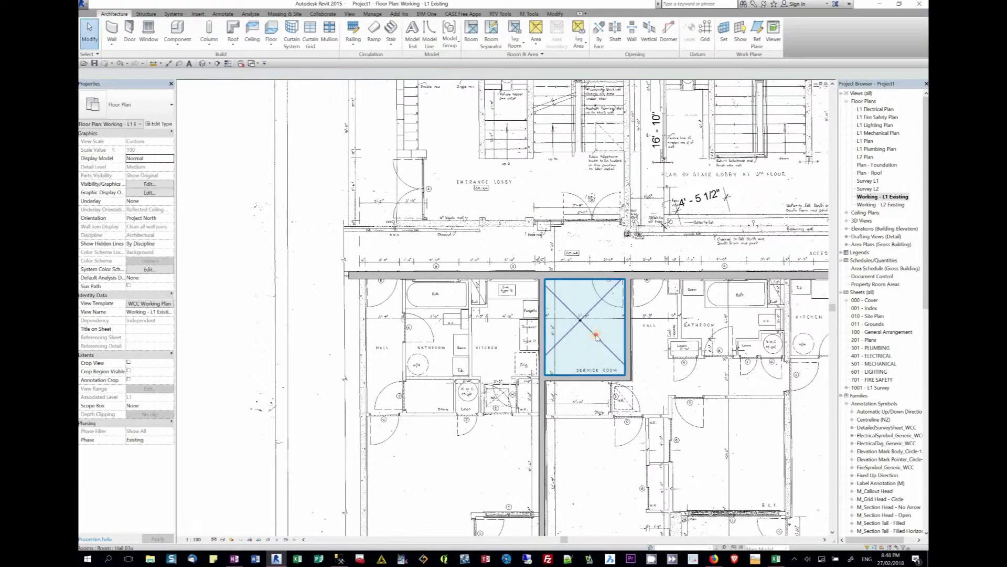
# Step: Set the limit offset of the room enclosing the service room to 8' and check its recalculated volume
pyautogui.click(596, 336)
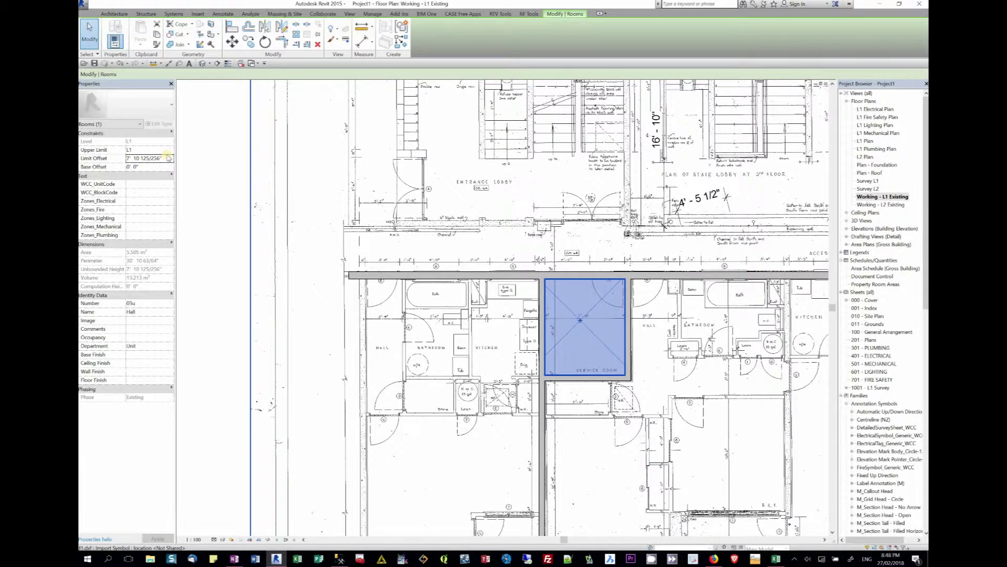
pyautogui.click(168, 158)
pyautogui.write('8')
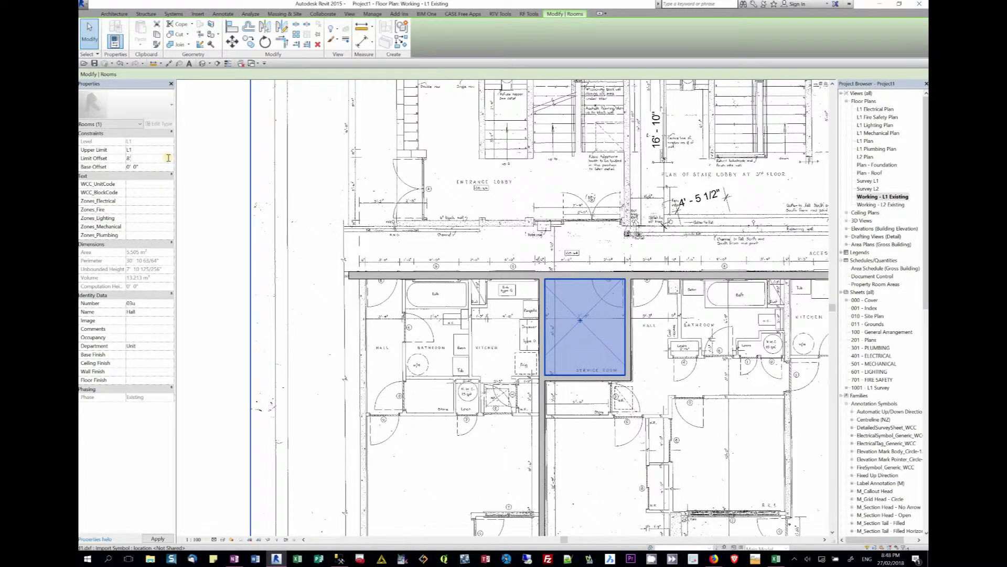
pyautogui.press('Return')
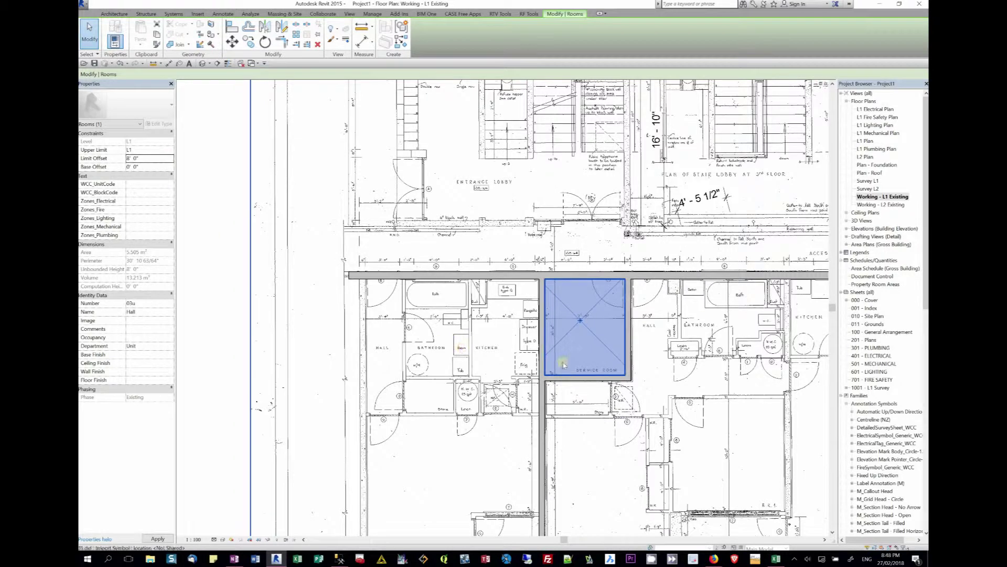
pyautogui.press('Escape')
pyautogui.click(596, 333)
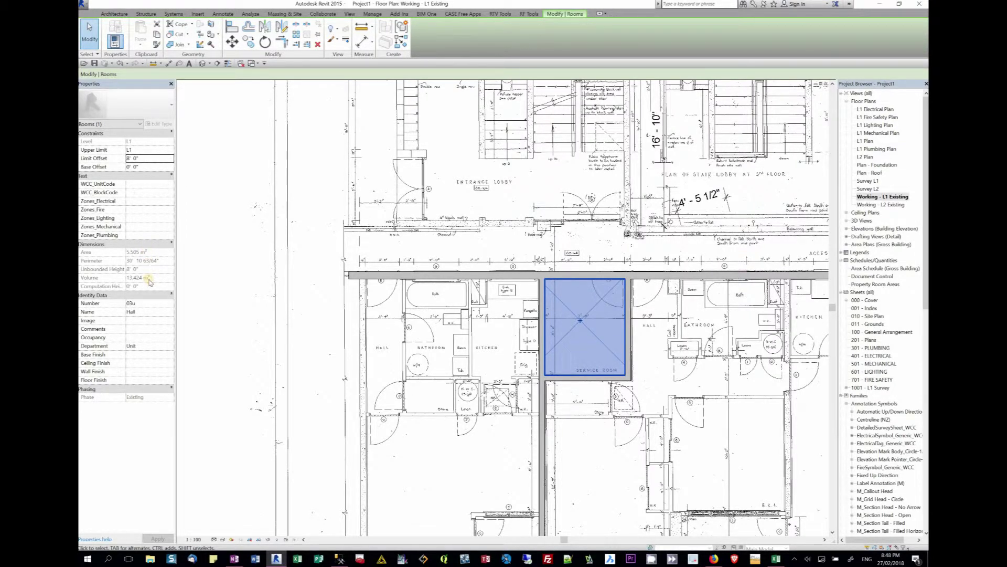
pyautogui.click(237, 269)
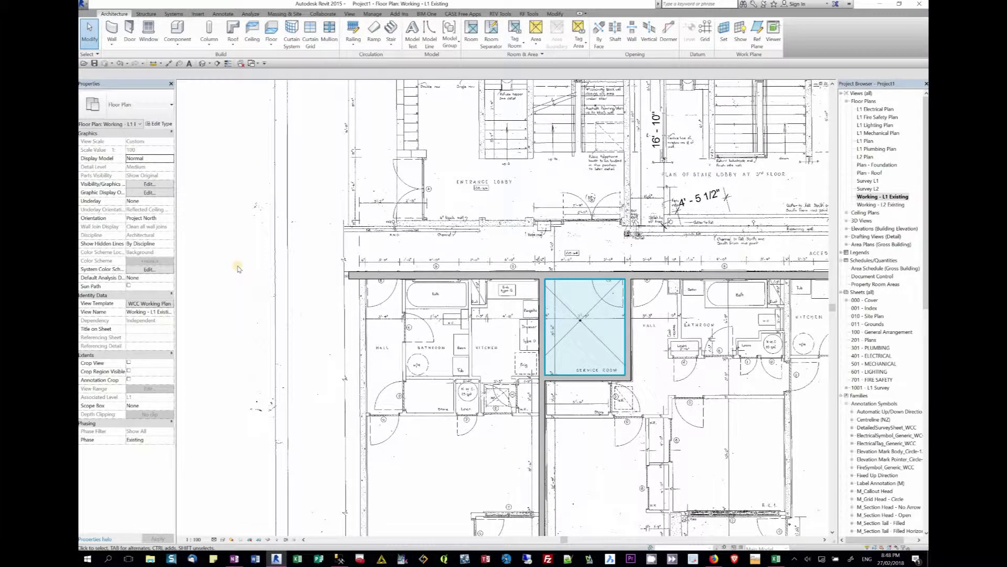
# Step: Set the project's length units to millimetres with 0 decimal places and check the service room's properties in those units
pyautogui.press('u')
pyautogui.press('n')
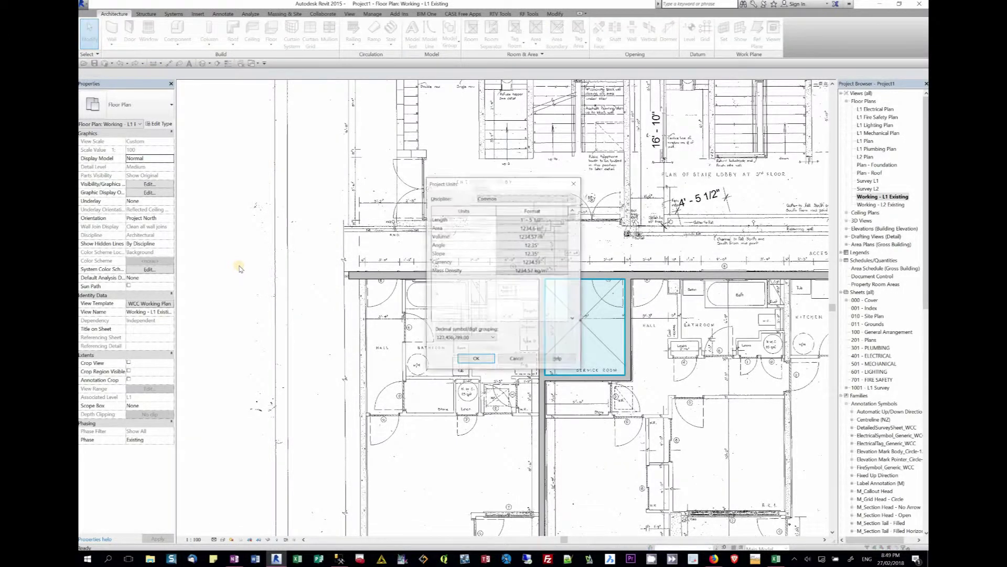
pyautogui.click(552, 219)
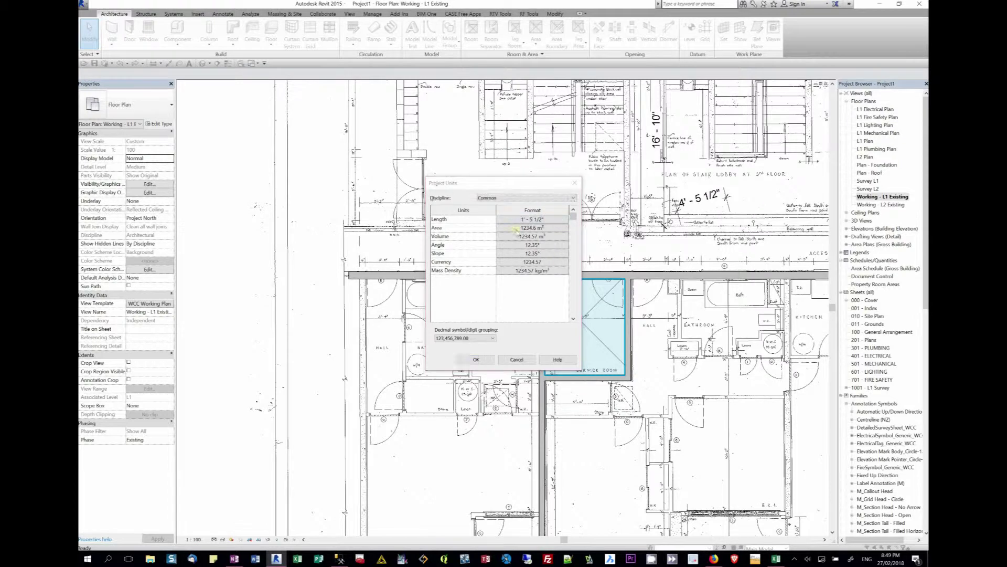
pyautogui.click(498, 232)
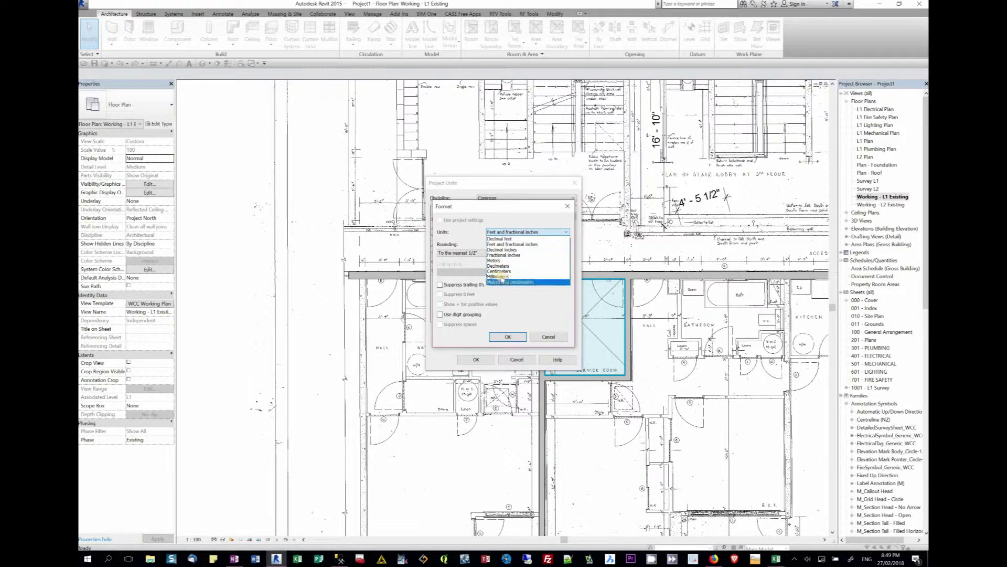
pyautogui.click(496, 277)
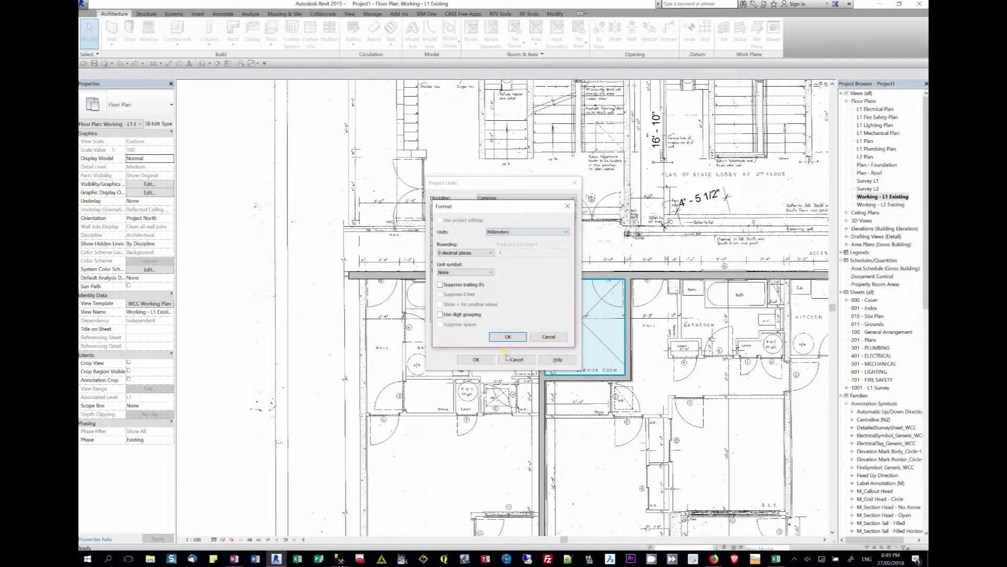
pyautogui.click(508, 336)
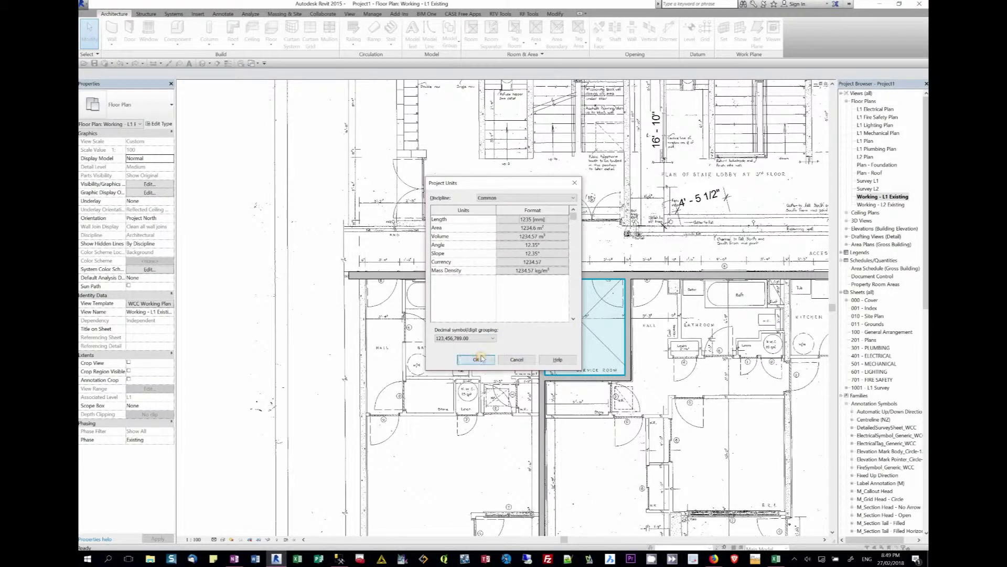
pyautogui.click(476, 359)
pyautogui.click(583, 318)
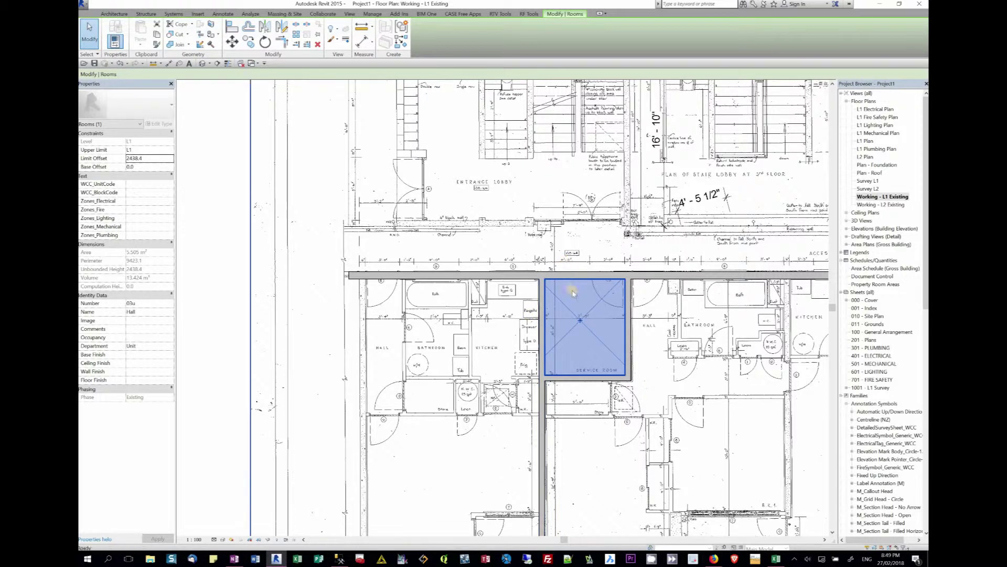
pyautogui.press('Escape')
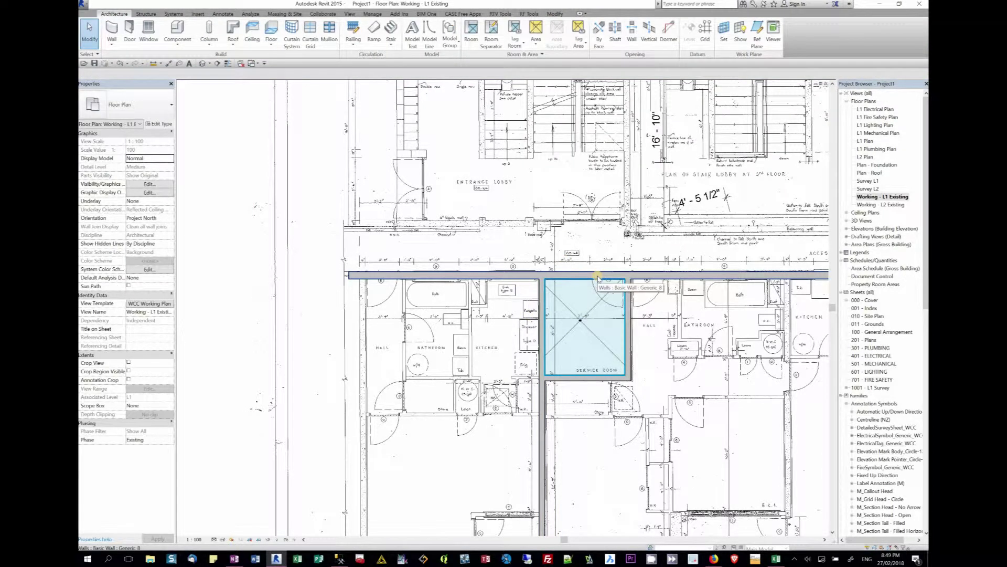
# Step: Place a 900 mm wide Door_FlushSingle_Instance_WCC Existing - Interior door in the service room's gallery-side wall, flipped to match the drawn swing
pyautogui.press('d')
pyautogui.press('r')
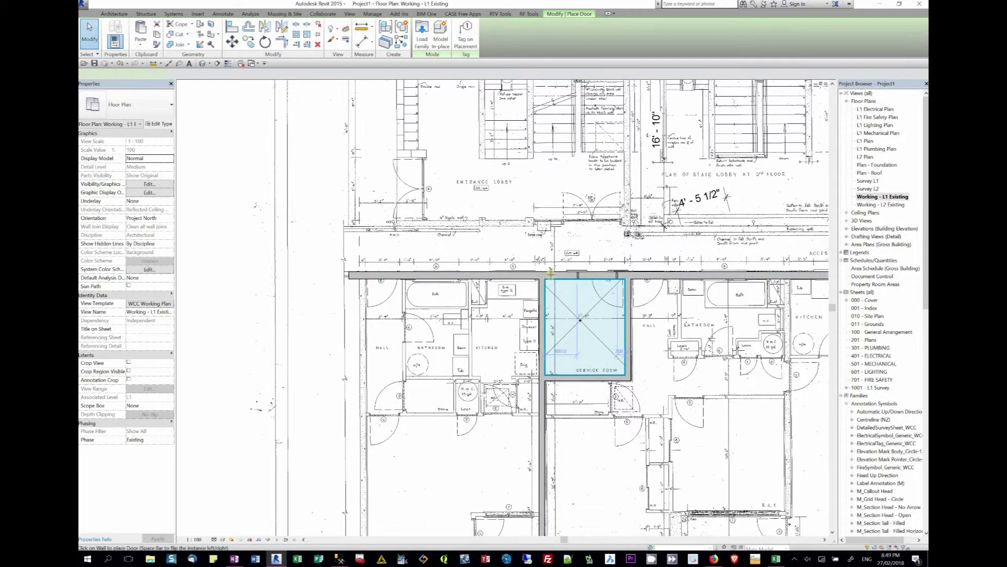
pyautogui.click(134, 105)
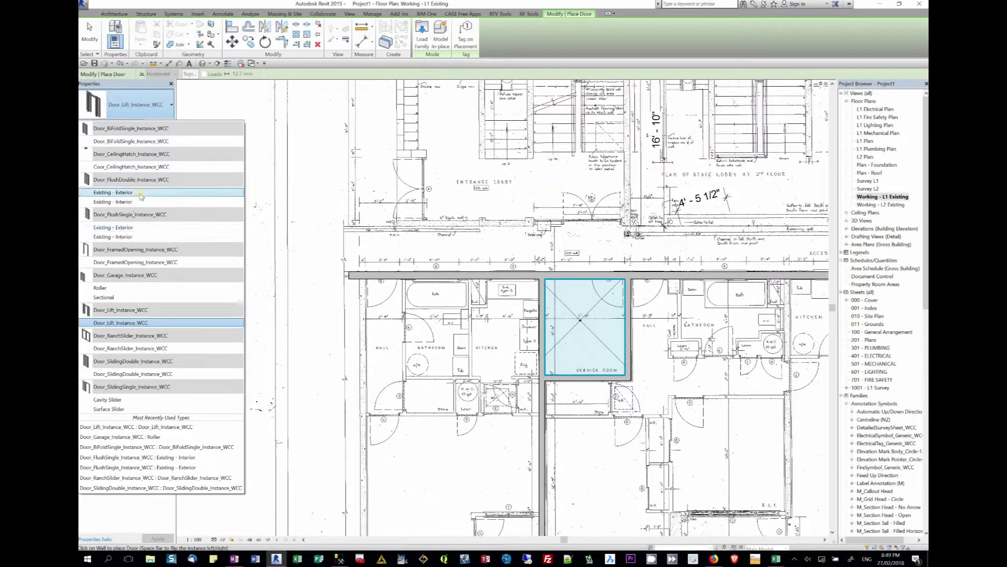
pyautogui.moveTo(141, 204)
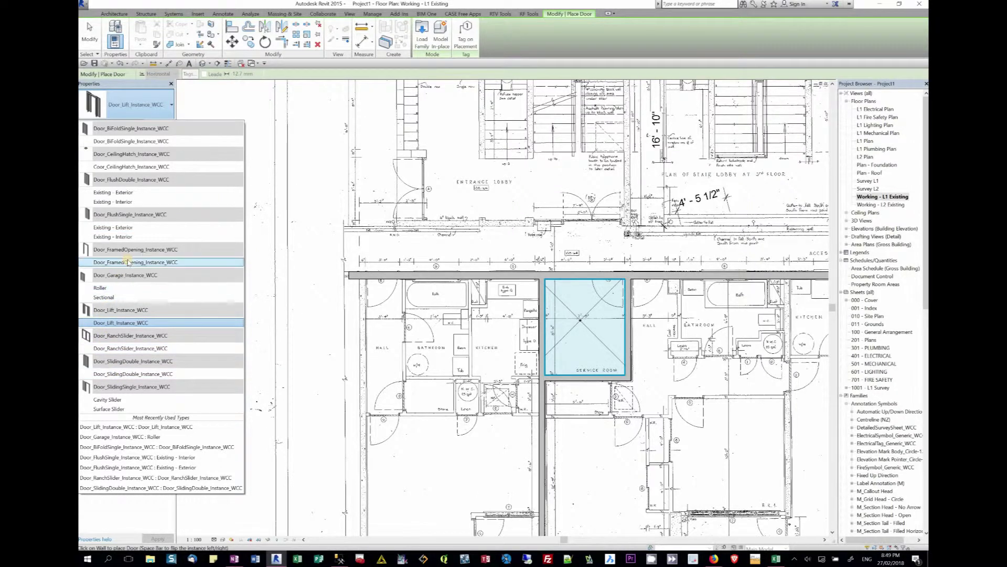
pyautogui.click(124, 231)
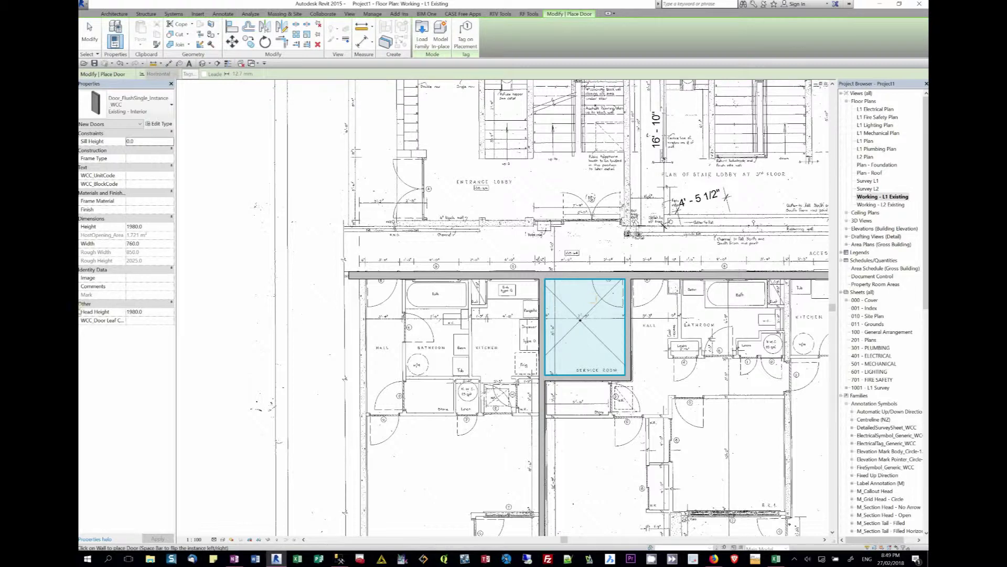
pyautogui.click(147, 244)
pyautogui.write('900')
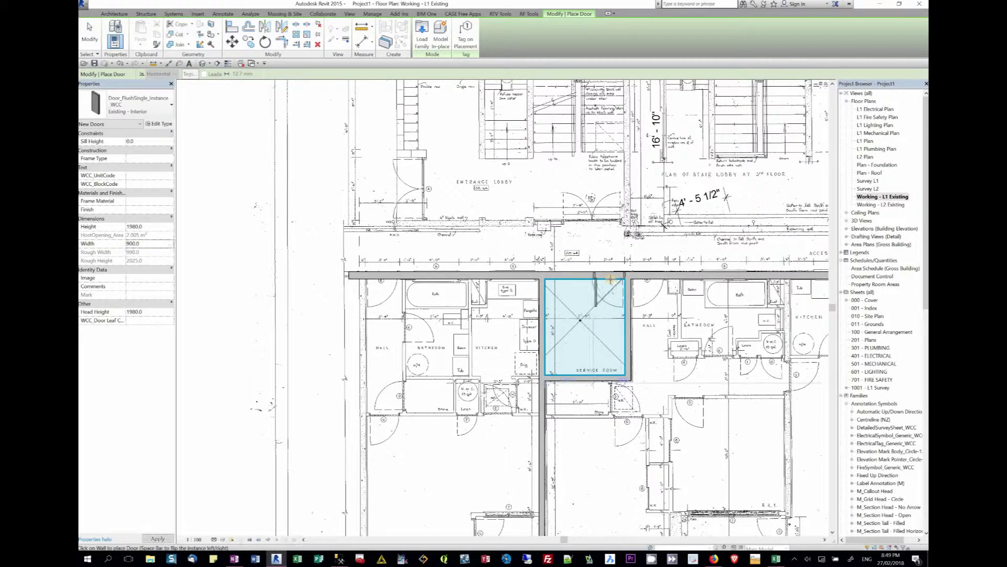
pyautogui.press('space')
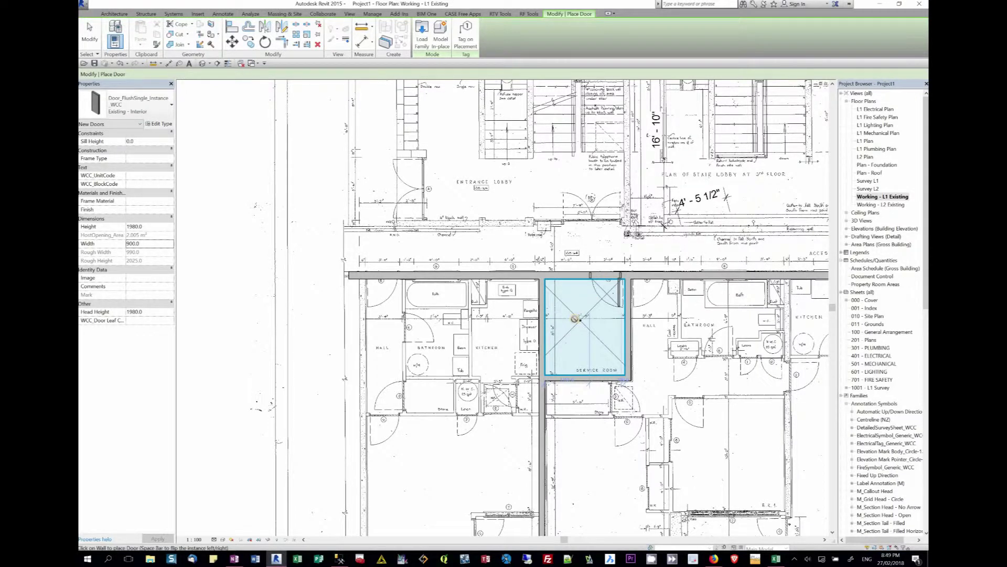
pyautogui.press('Escape')
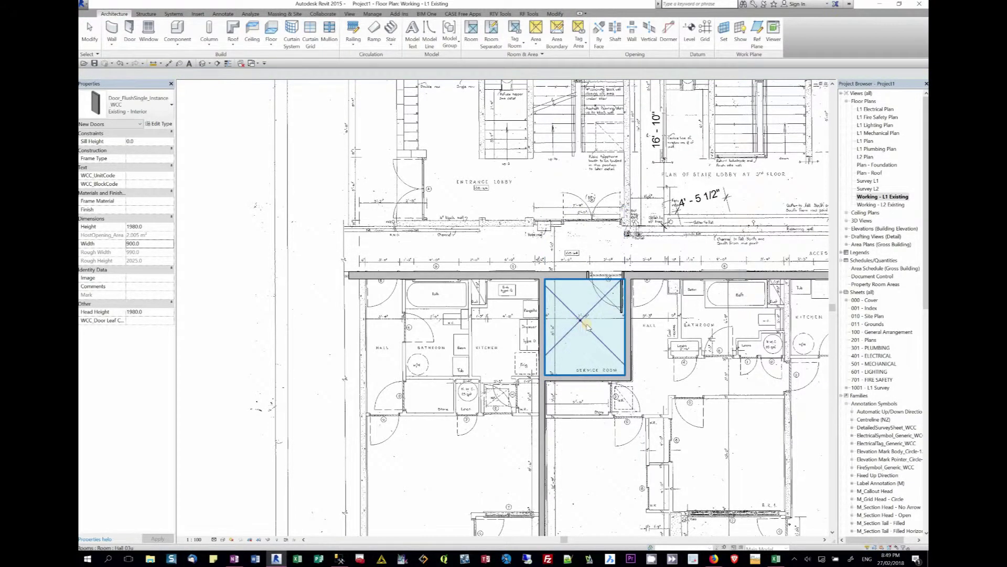
# Step: Set the service room's room number to 1
pyautogui.click(585, 325)
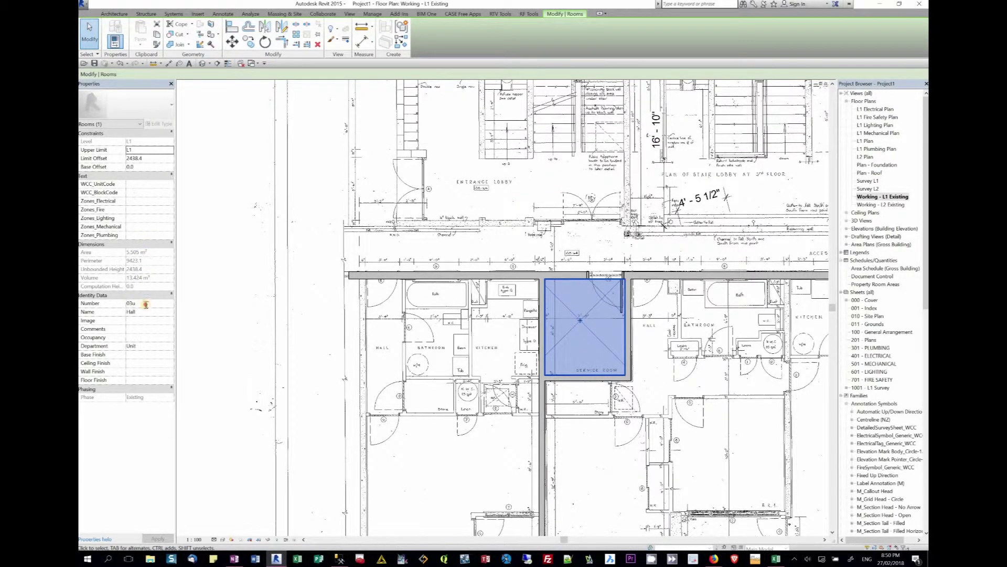
pyautogui.click(145, 305)
pyautogui.write('Room')
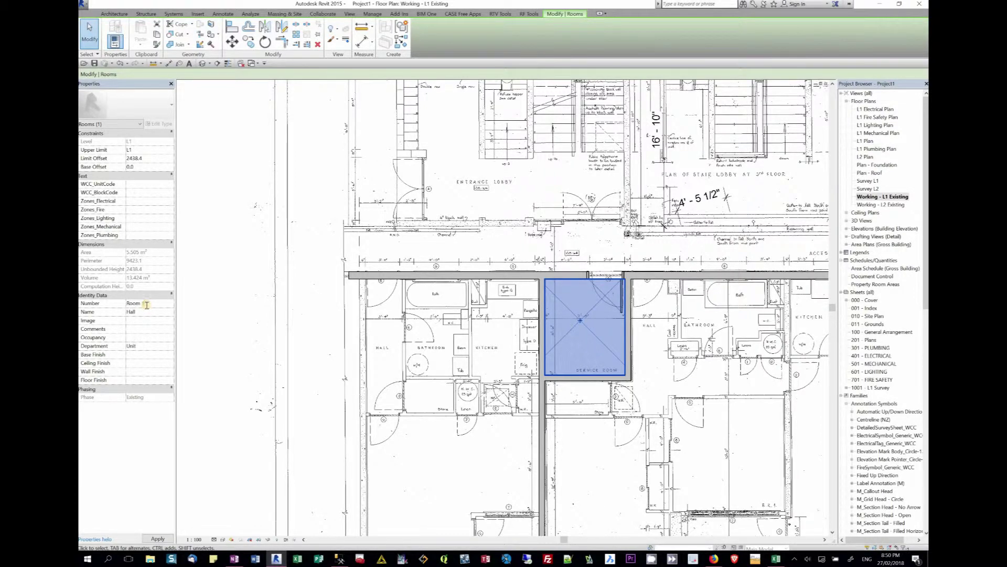
pyautogui.press('BackSpace')
pyautogui.press('BackSpace')
pyautogui.press('BackSpace')
pyautogui.press('BackSpace')
pyautogui.write('1')
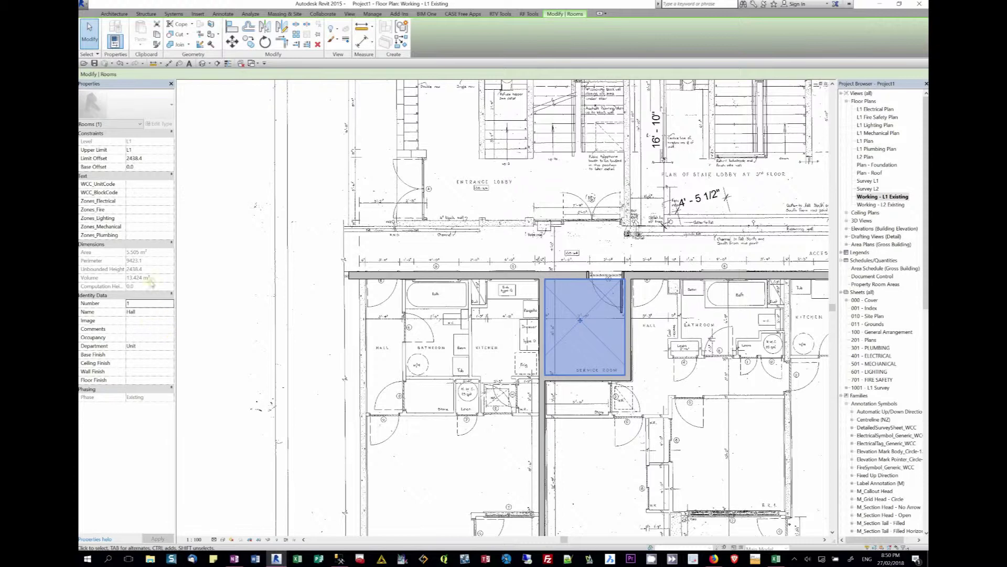
# Step: Name the room Service and deselect it
pyautogui.click(152, 312)
pyautogui.write('Ser')
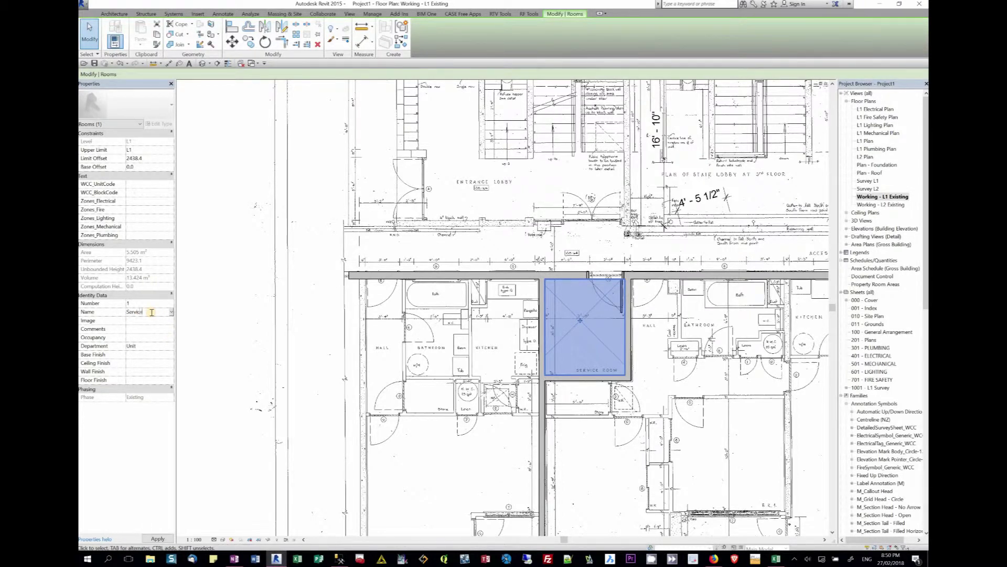
pyautogui.write('vice Rm')
pyautogui.click(155, 312)
pyautogui.press('BackSpace')
pyautogui.press('BackSpace')
pyautogui.press('BackSpace')
pyautogui.click(640, 399)
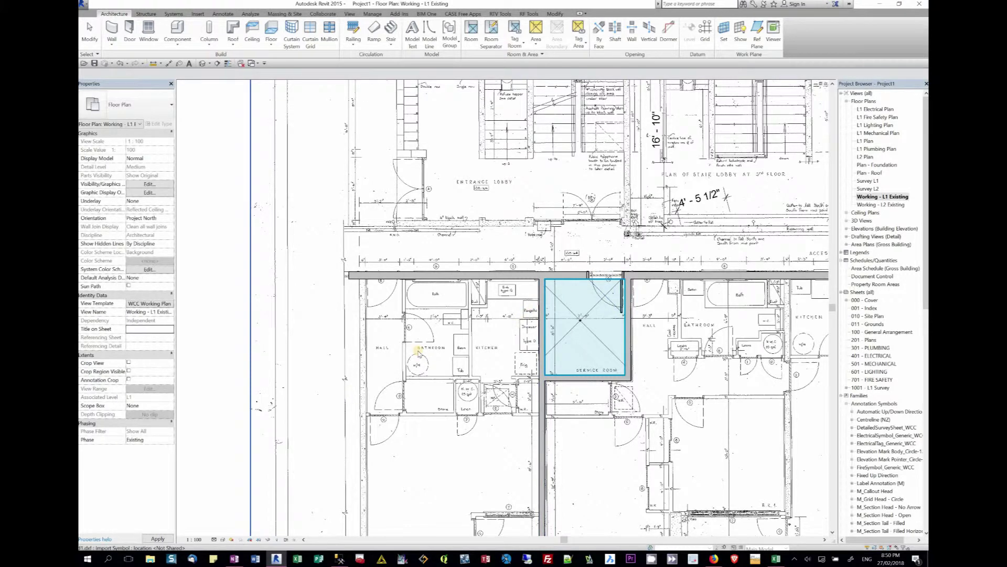
# Step: Examine the floor plan's overall layout and the thickness of the drawn lobby wall and service room walls against the DXF linework
pyautogui.scroll(-3, 412, 404)
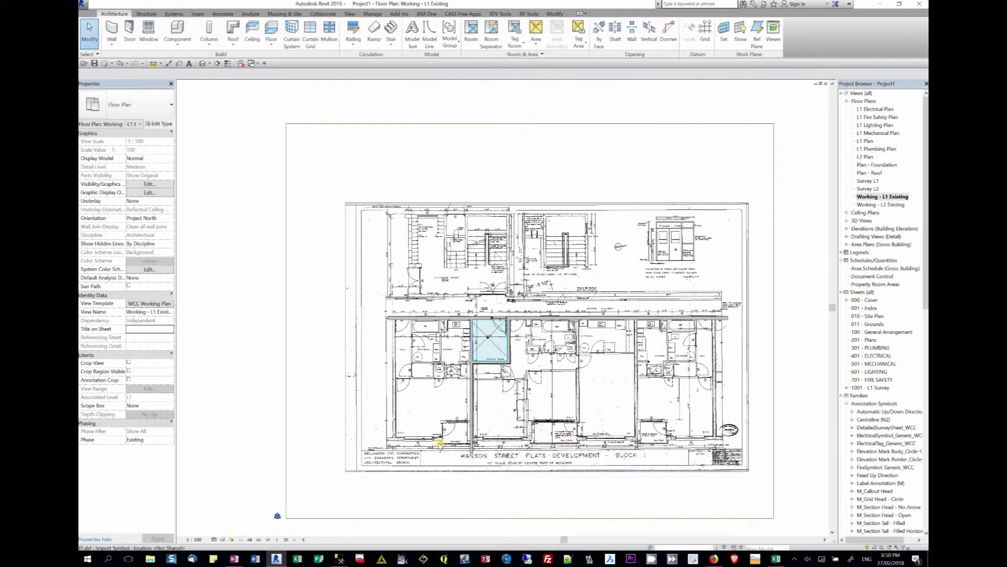
pyautogui.scroll(3, 440, 446)
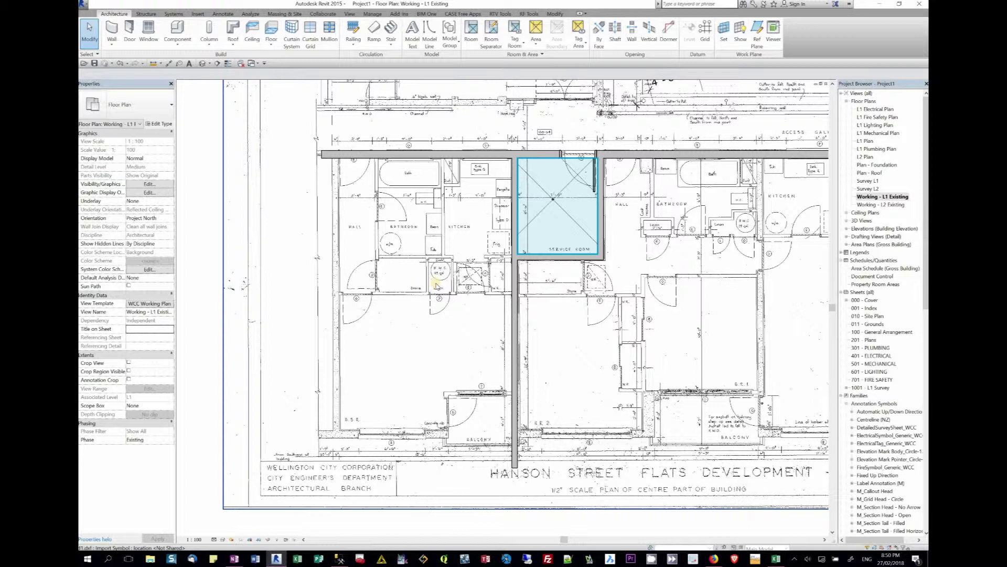
pyautogui.scroll(-2, 436, 284)
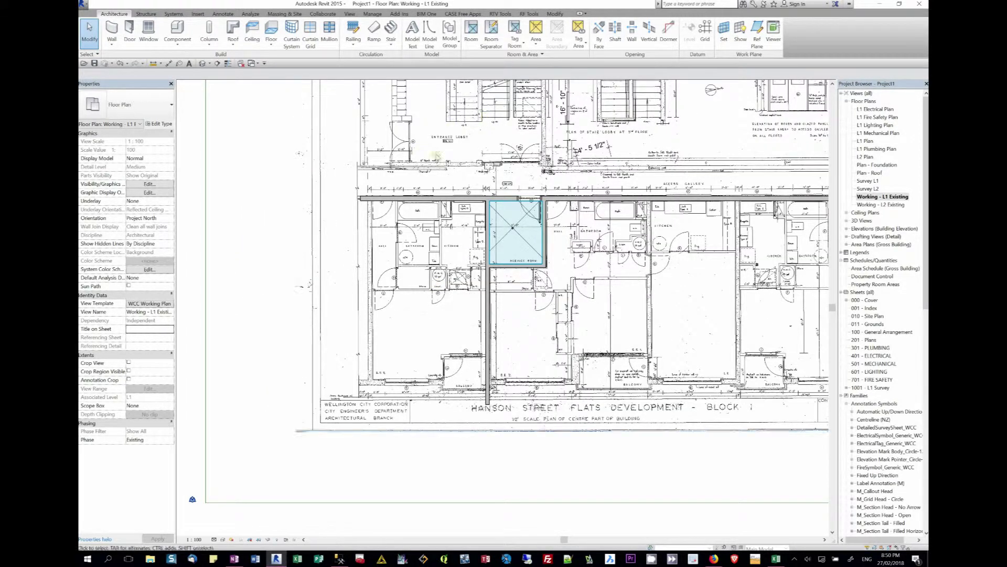
pyautogui.scroll(3, 468, 174)
pyautogui.scroll(3, 467, 179)
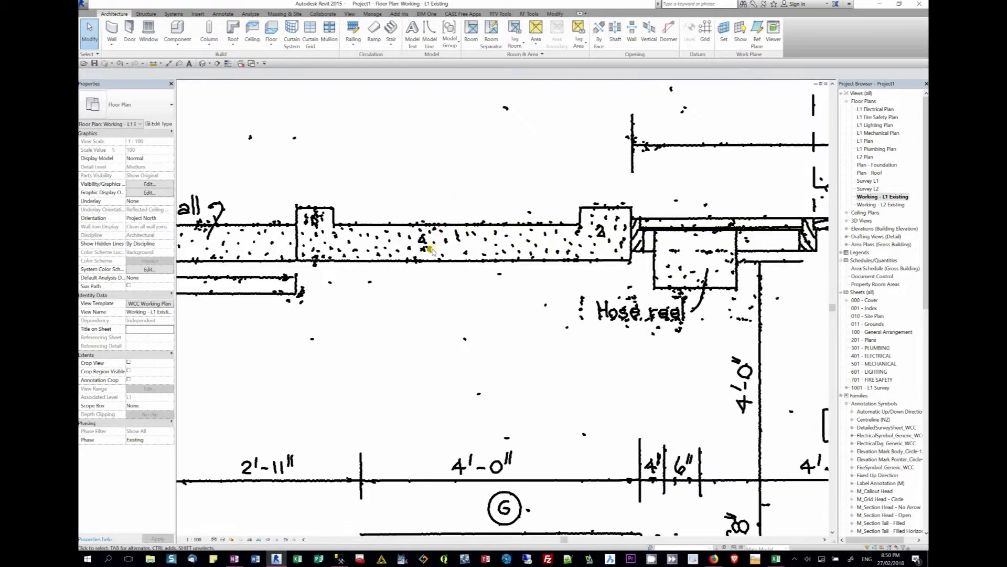
pyautogui.scroll(2, 434, 193)
pyautogui.scroll(2, 434, 192)
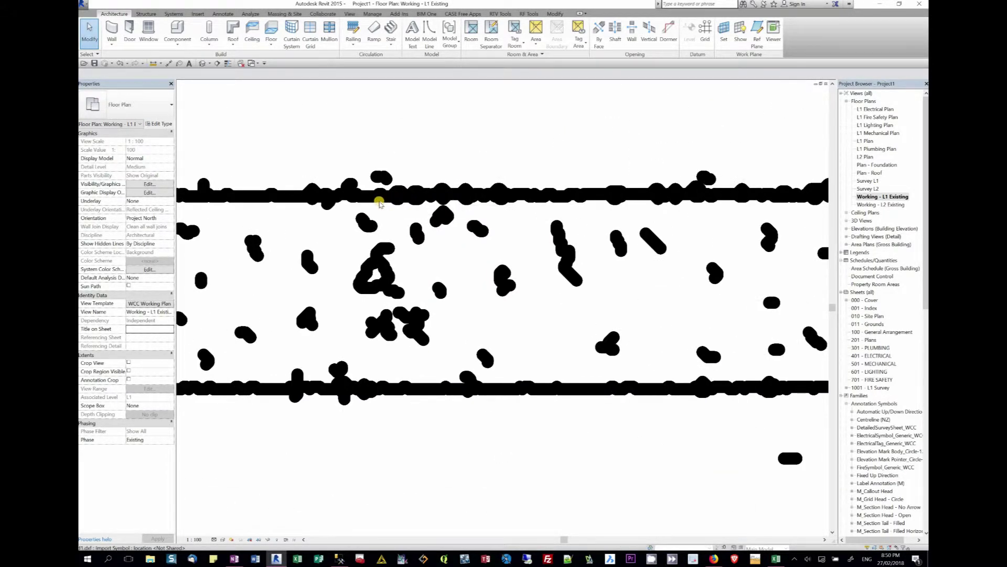
pyautogui.scroll(-4, 378, 202)
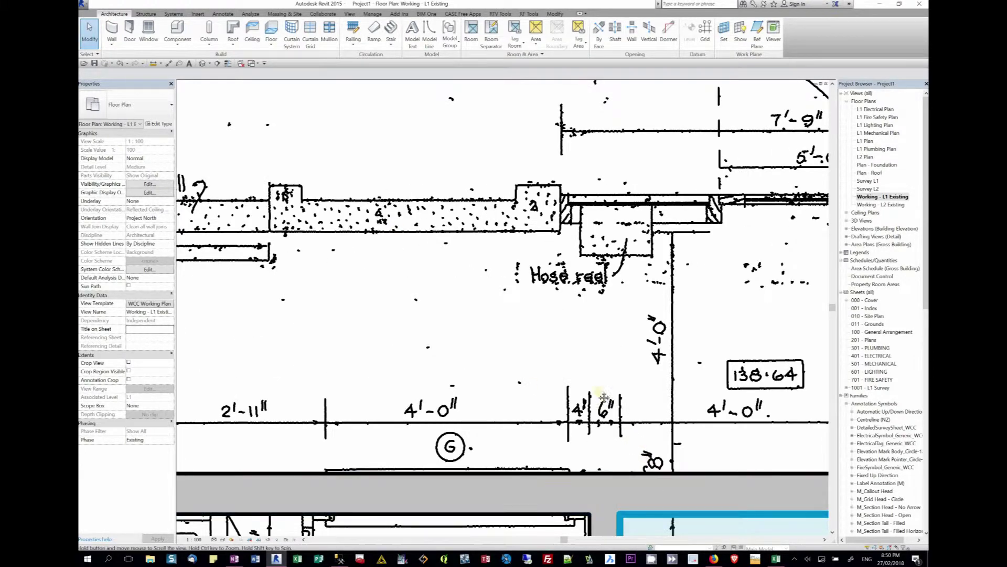
pyautogui.moveTo(575, 335); pyautogui.dragTo(558, 310, button='middle')
pyautogui.scroll(-2, 557, 310)
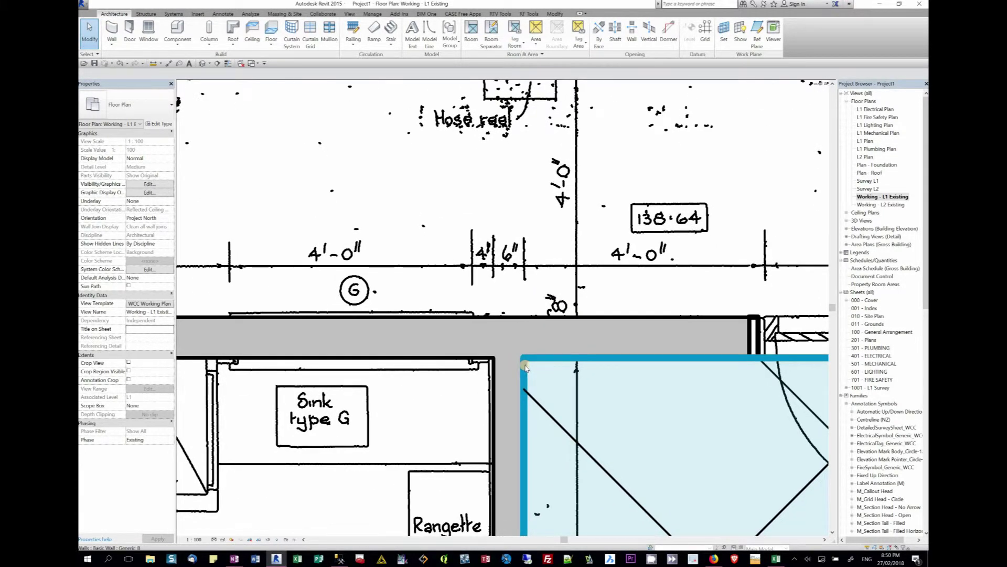
pyautogui.scroll(-3, 522, 370)
pyautogui.scroll(-2, 522, 385)
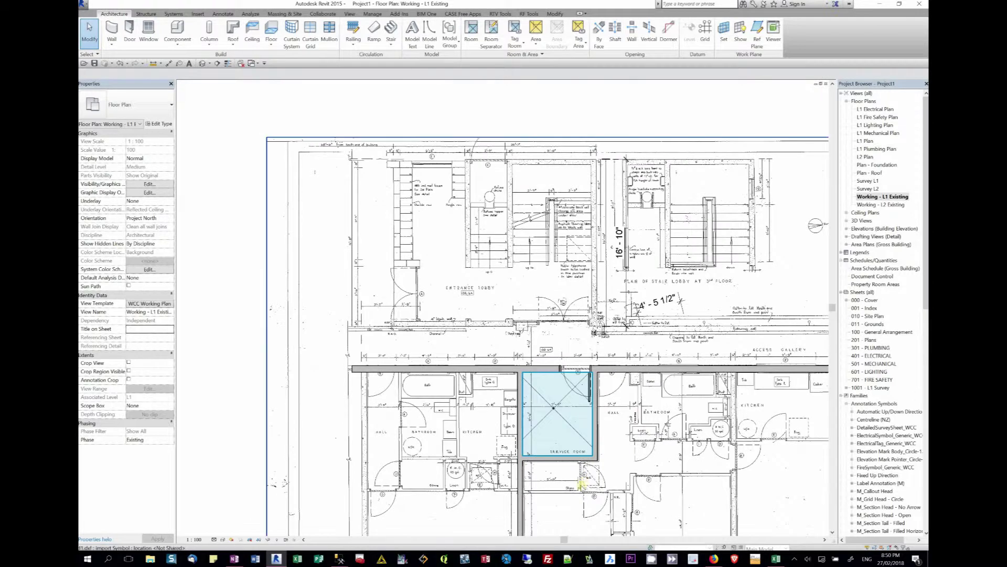
pyautogui.moveTo(589, 492); pyautogui.dragTo(557, 357, button='middle')
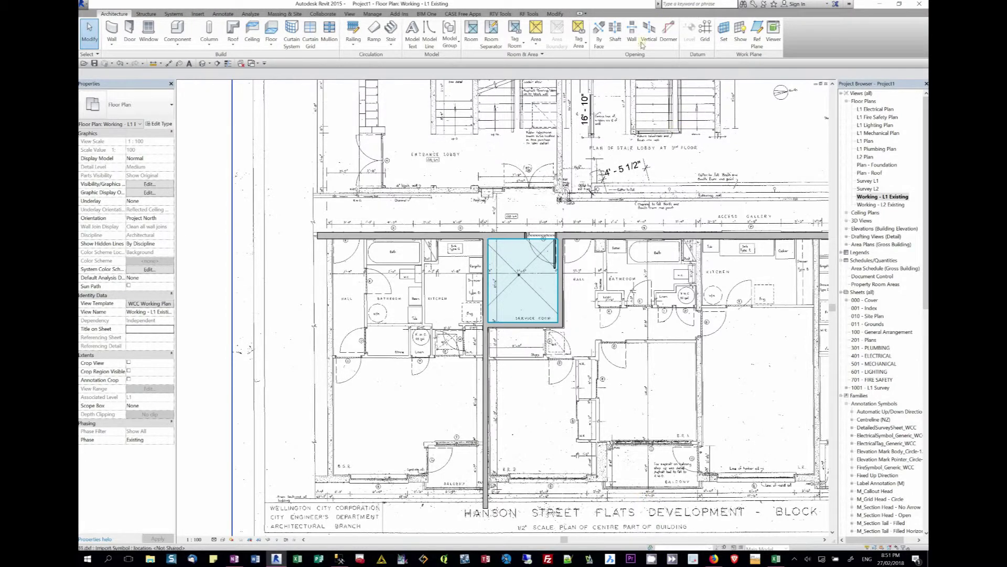
# Step: Start placing another wall over the floor plan
pyautogui.click(555, 14)
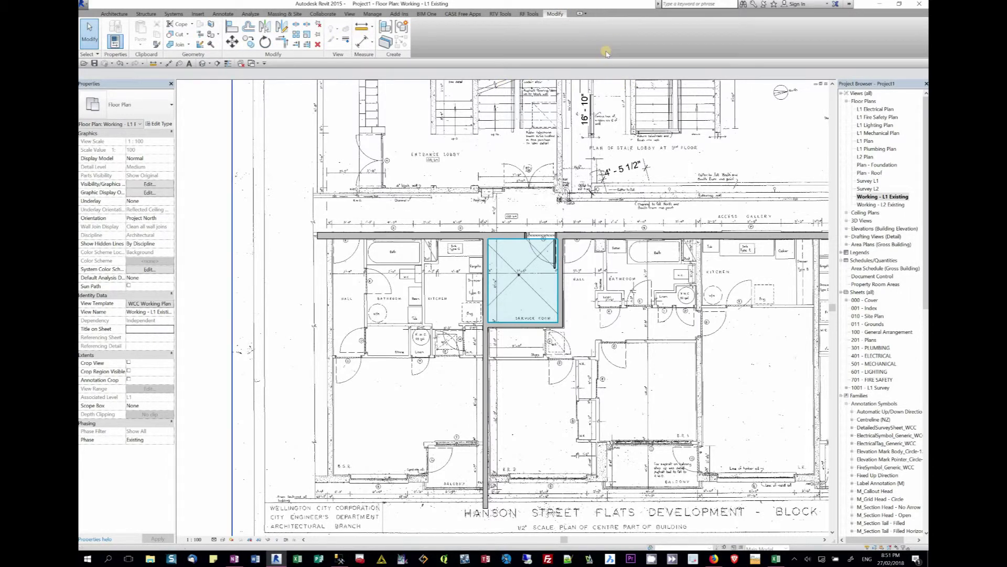
pyautogui.press('w')
pyautogui.press('a')
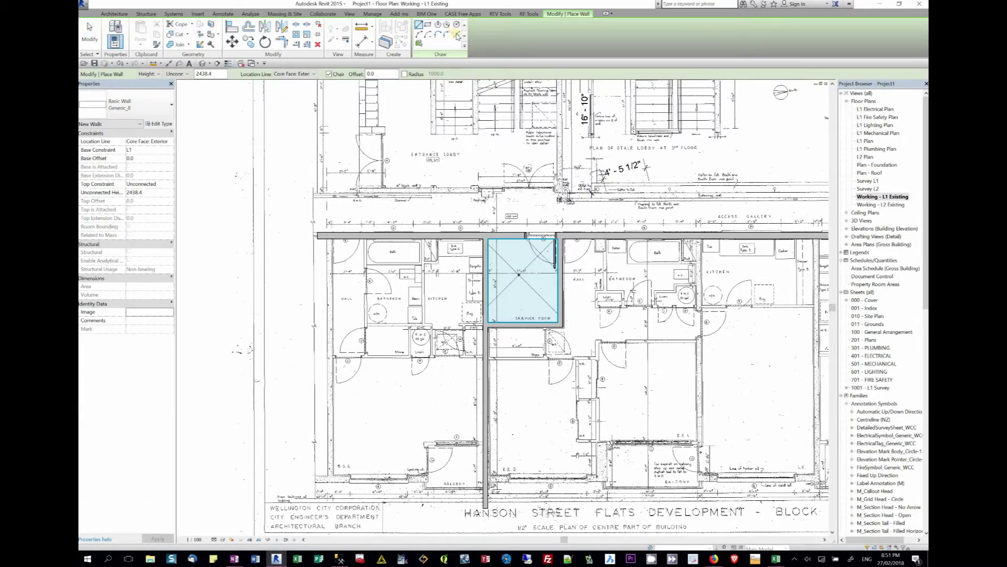